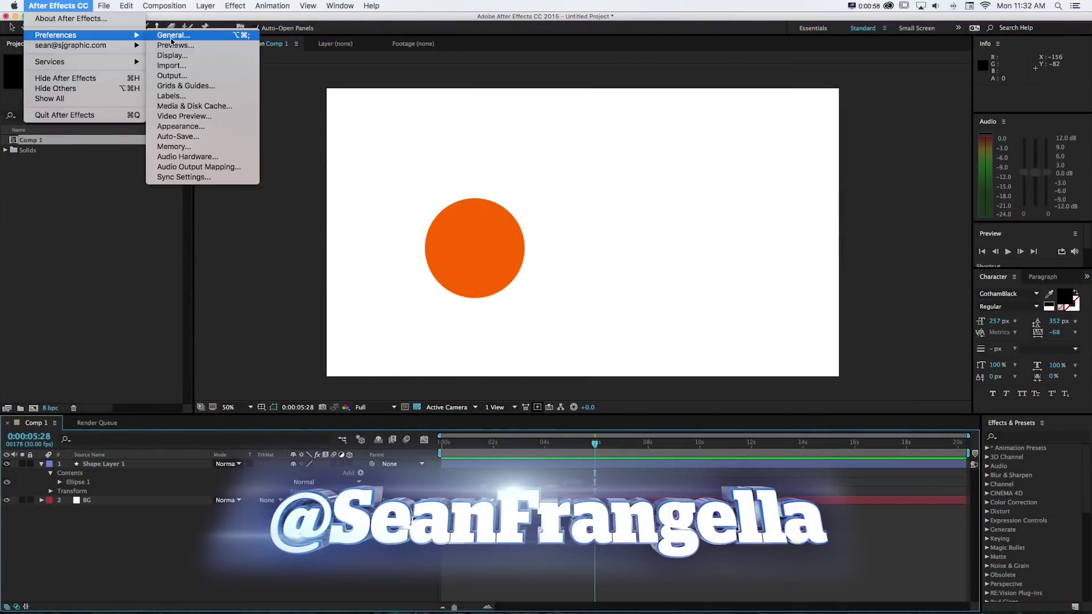
- Set the Dark Green label colour to white in the Labels preferences
left_click(172, 35)
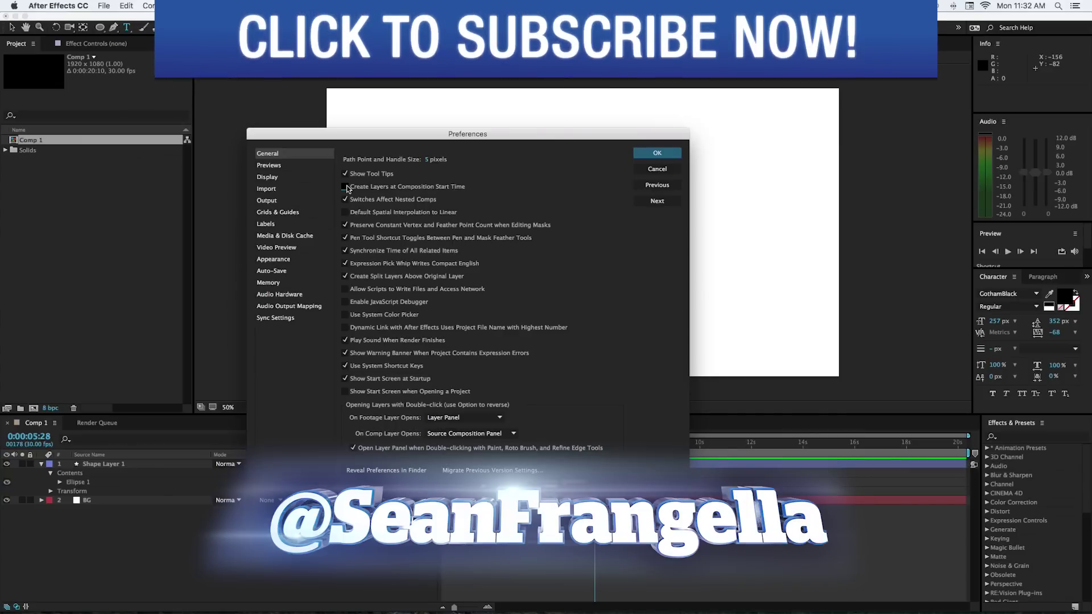
left_click(103, 218)
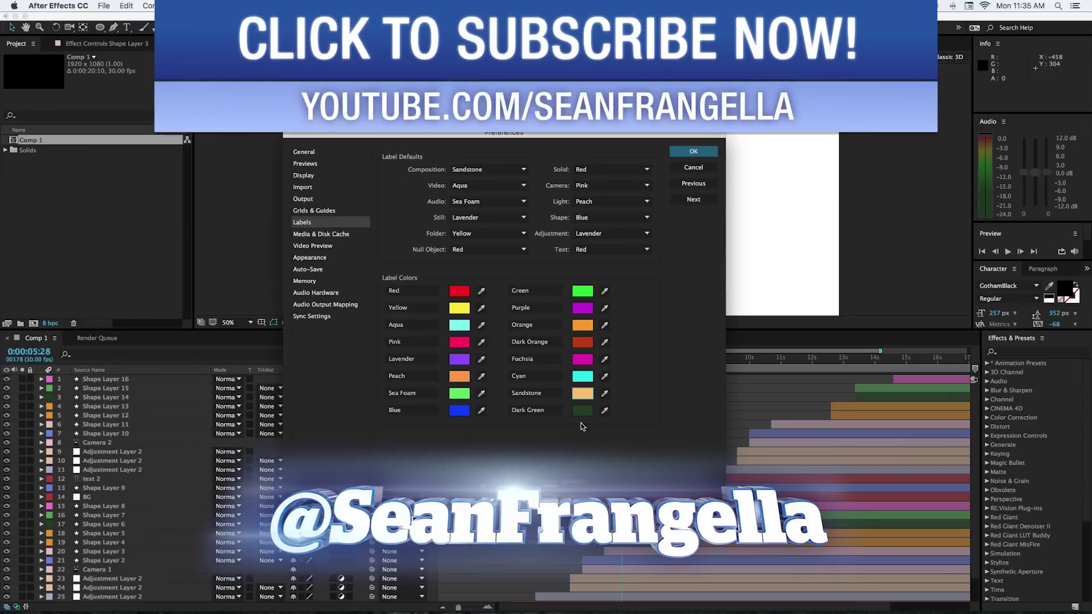
left_click(580, 411)
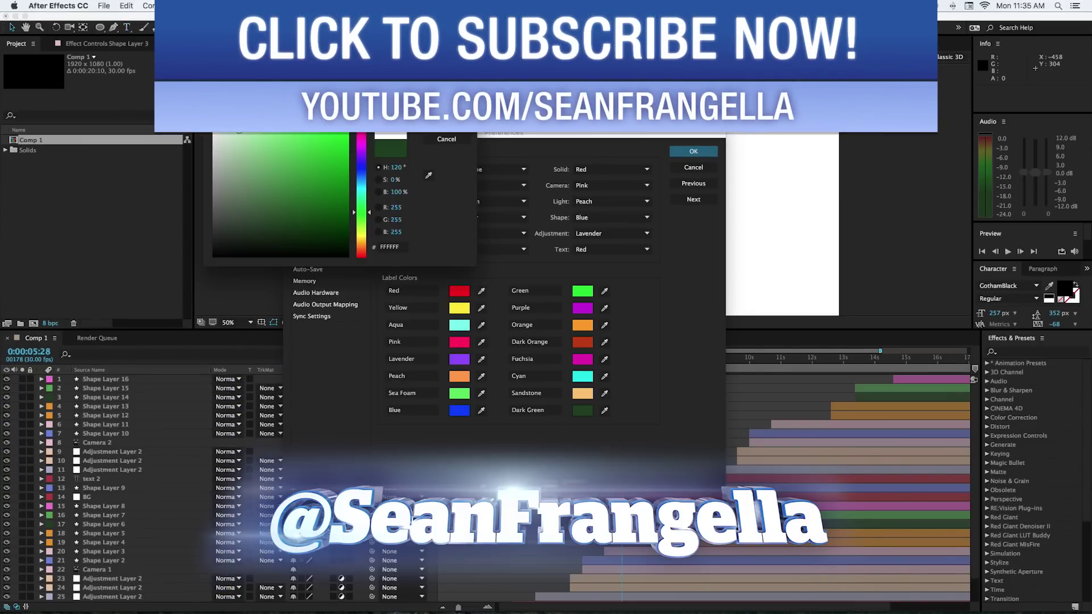
key("Return")
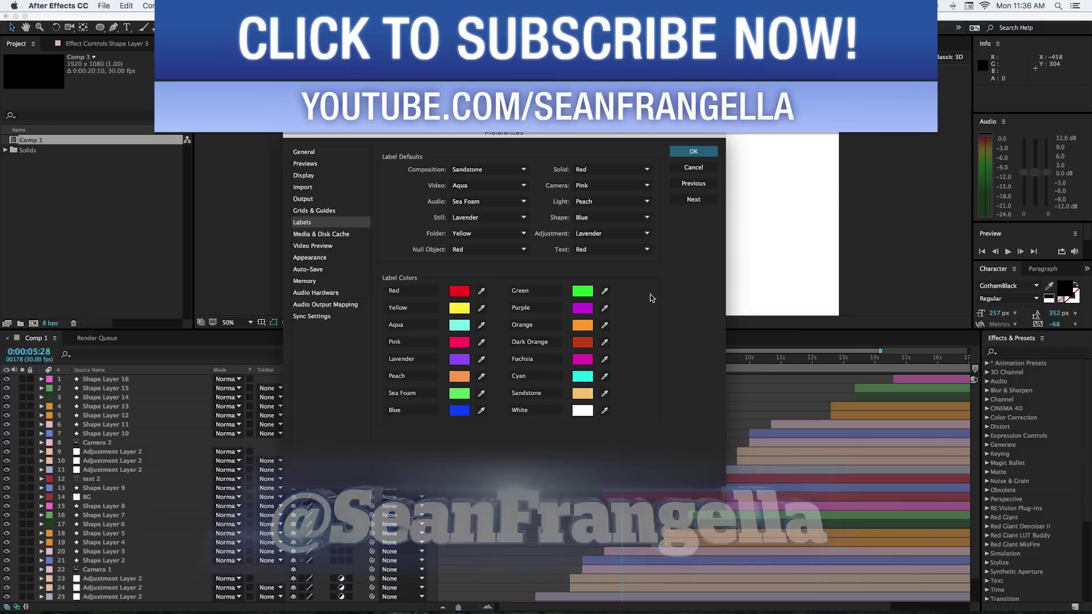
key("Return")
- Set the composition Guide Color to magenta and apply the preferences
scroll(654, 420, "down", 1)
scroll(649, 421, "up", 1)
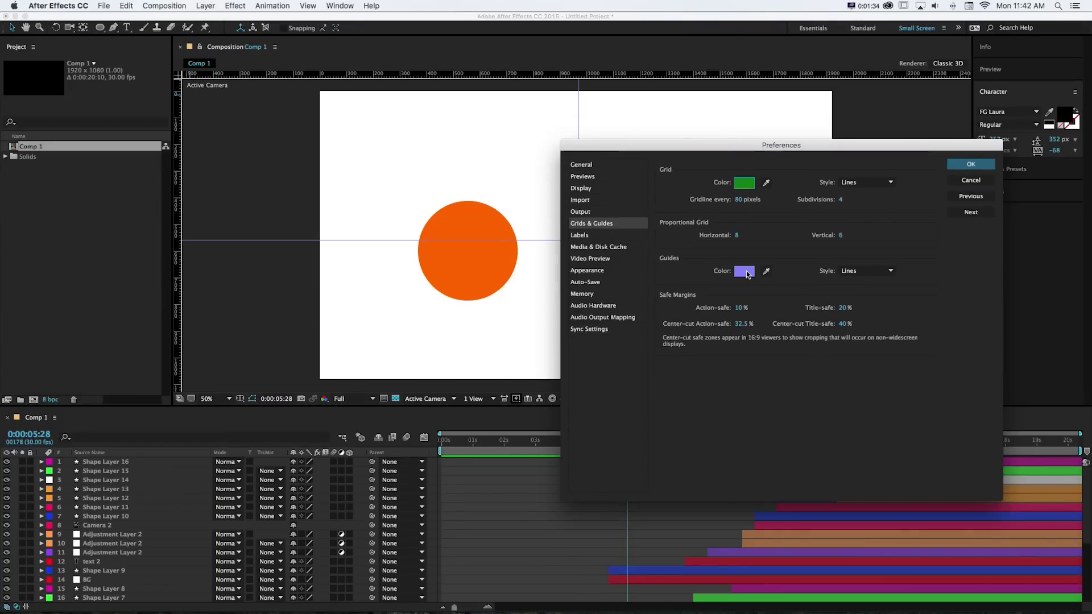
left_click(744, 271)
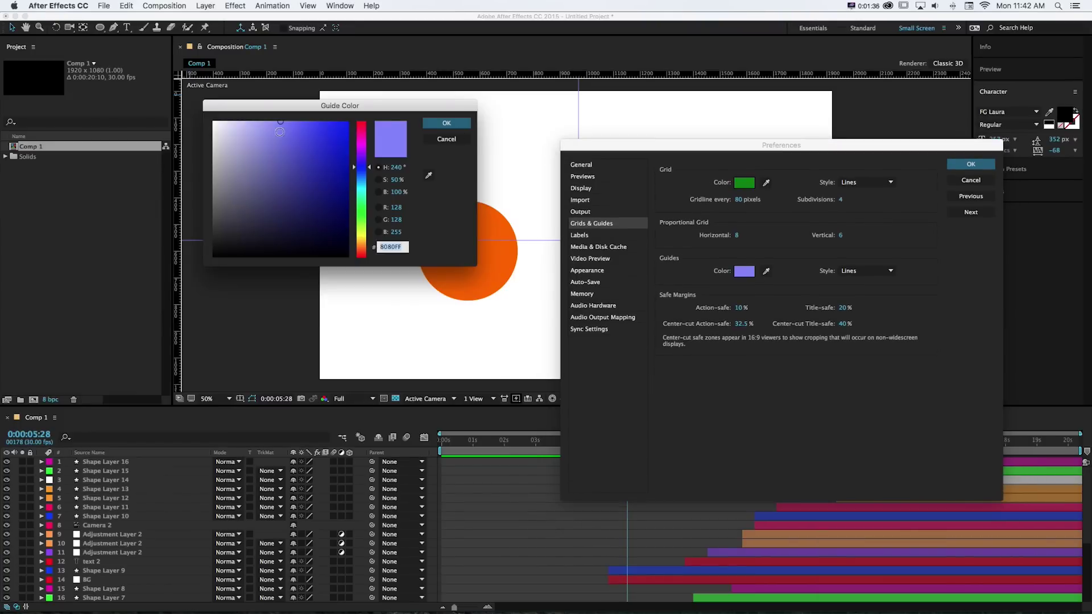
left_click(355, 149)
left_click(429, 127)
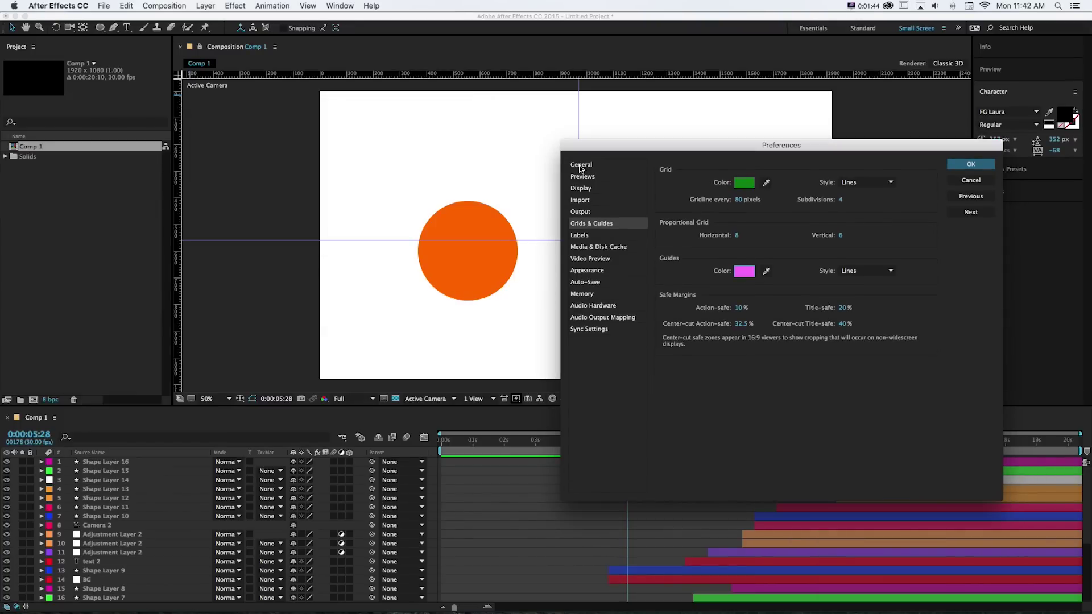
left_click(971, 165)
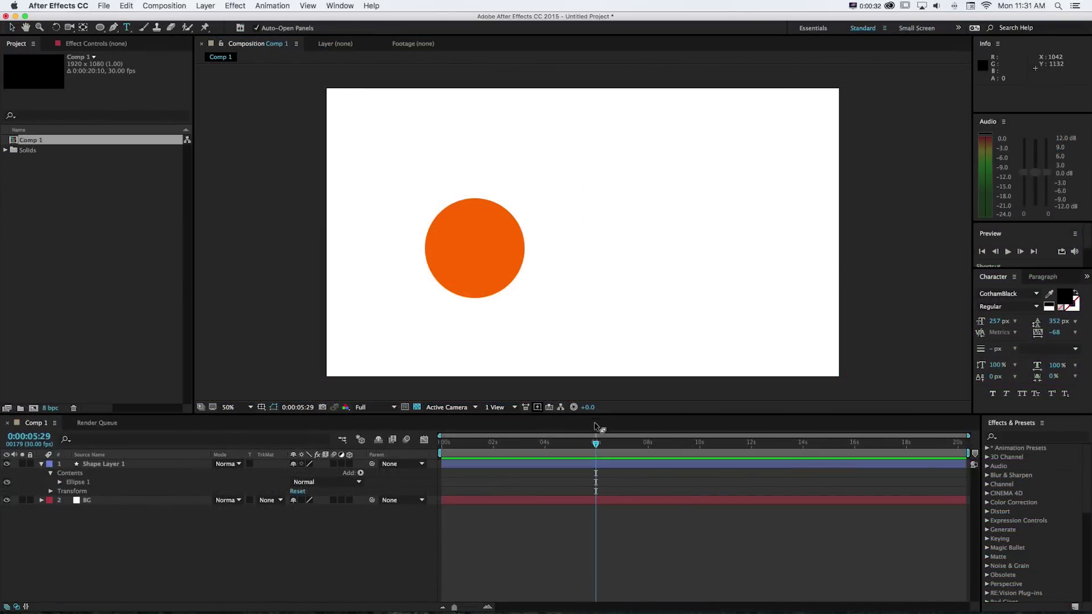
mouse_move(596, 443)
left_mouse_down()
mouse_move(563, 444)
mouse_move(595, 443)
left_mouse_up()
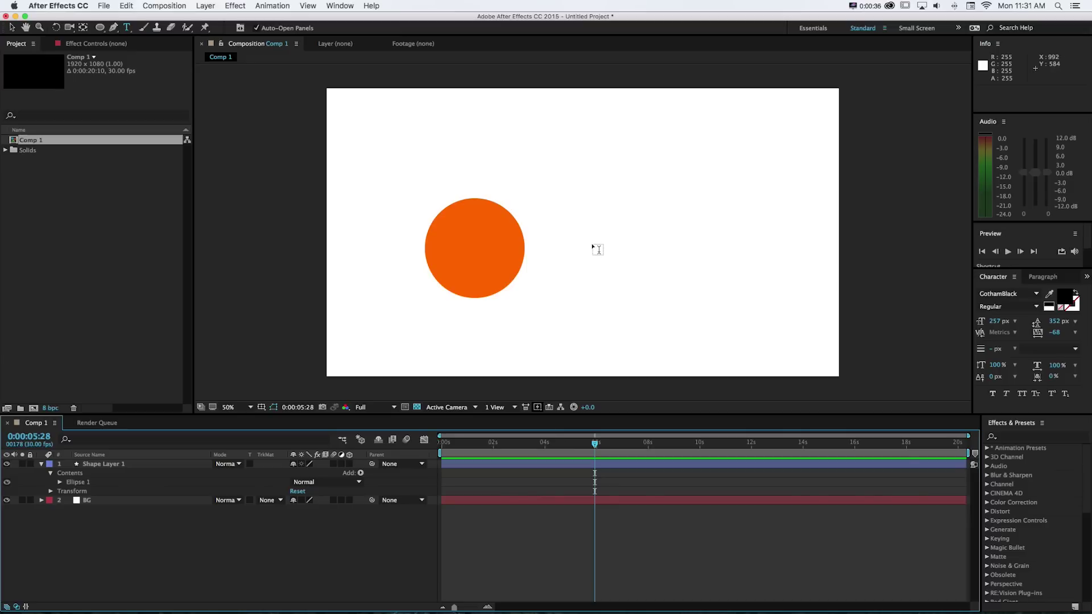
left_click(607, 253)
type("text")
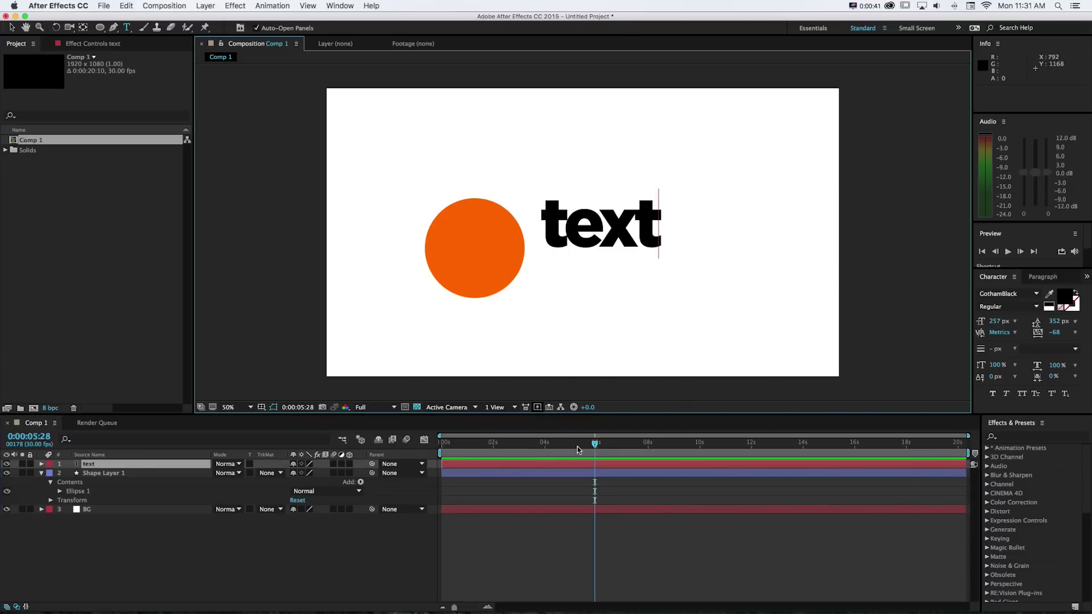
key("Escape")
left_click(468, 450)
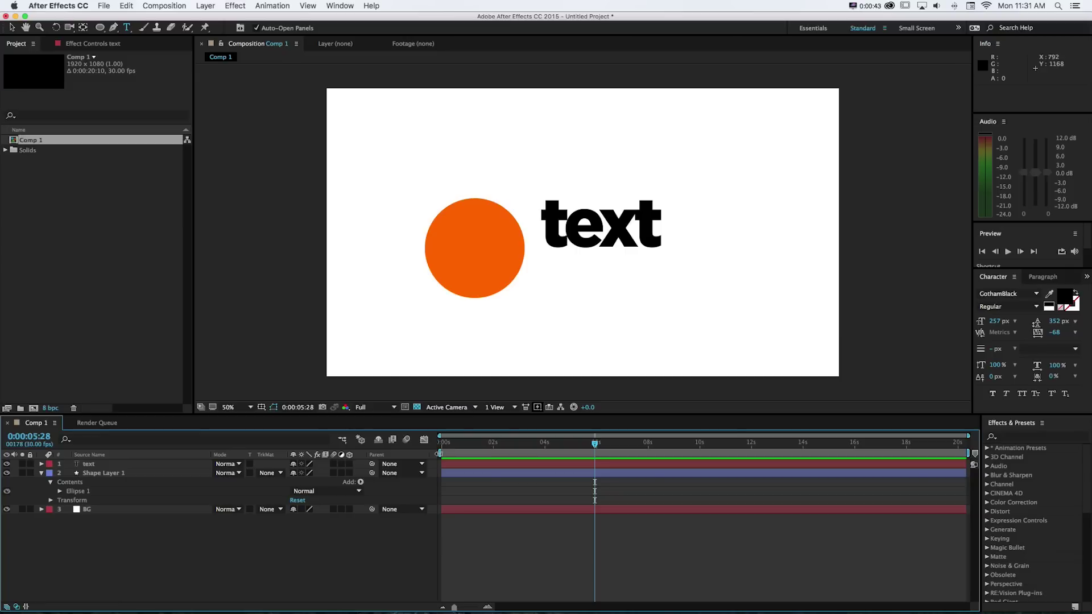
left_click_drag(530, 466, 597, 467)
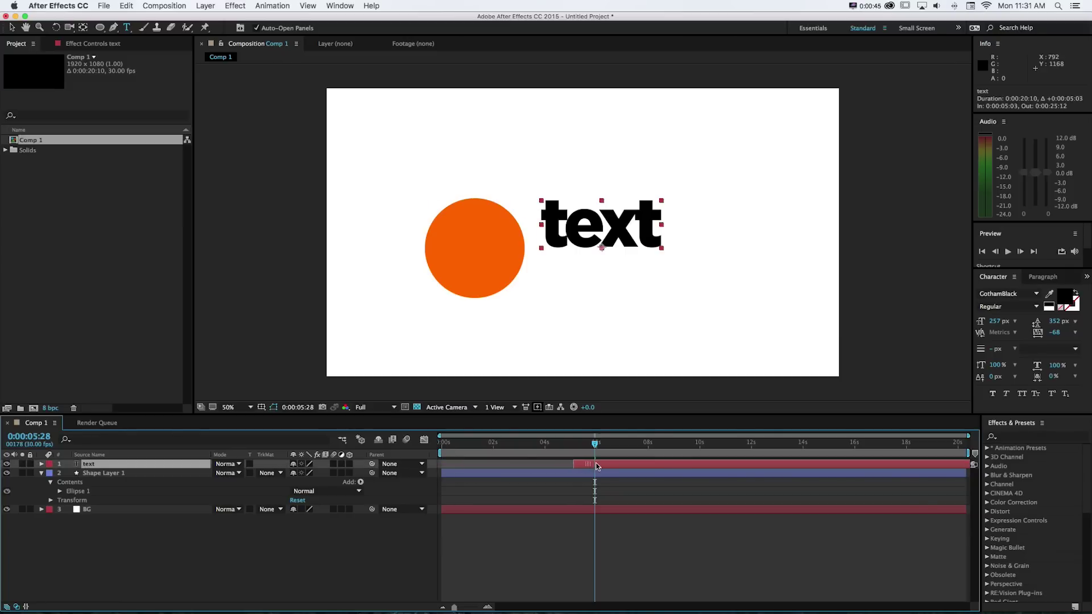
left_click(607, 483)
left_click(205, 6)
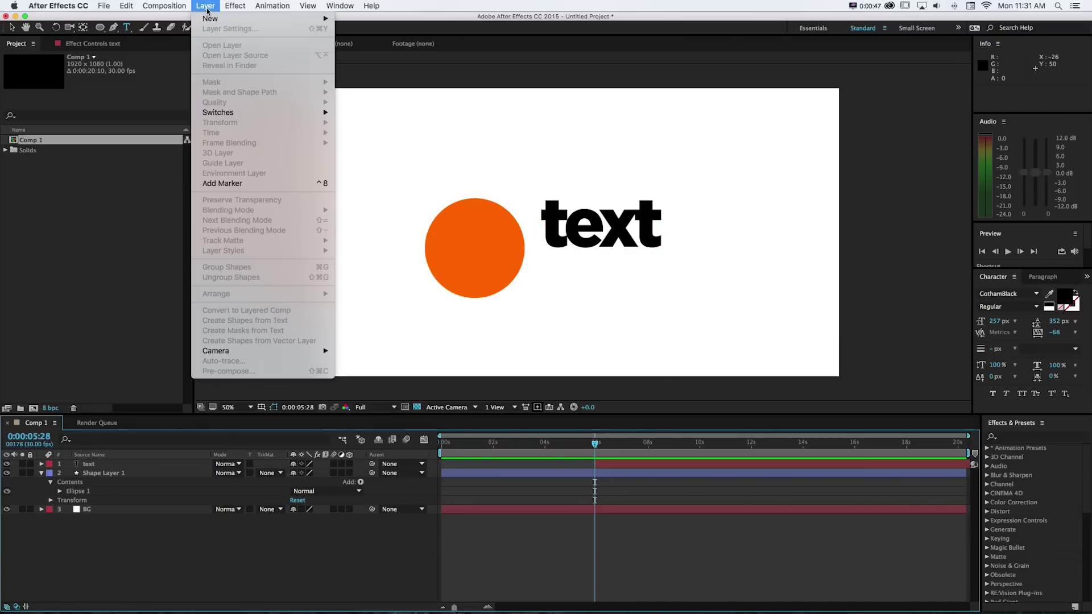
mouse_move(273, 18)
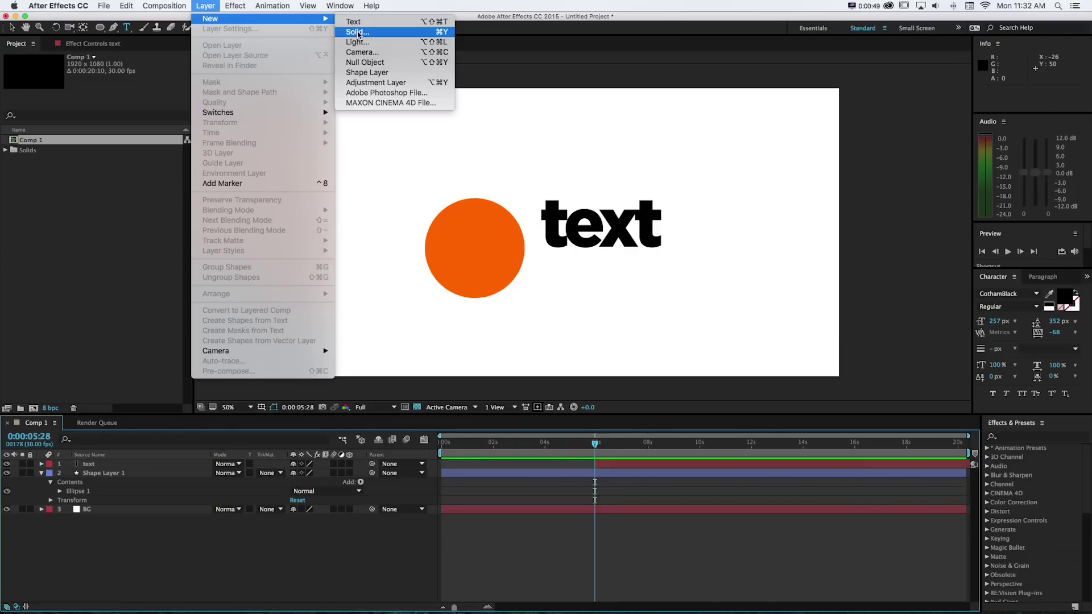
left_click(367, 83)
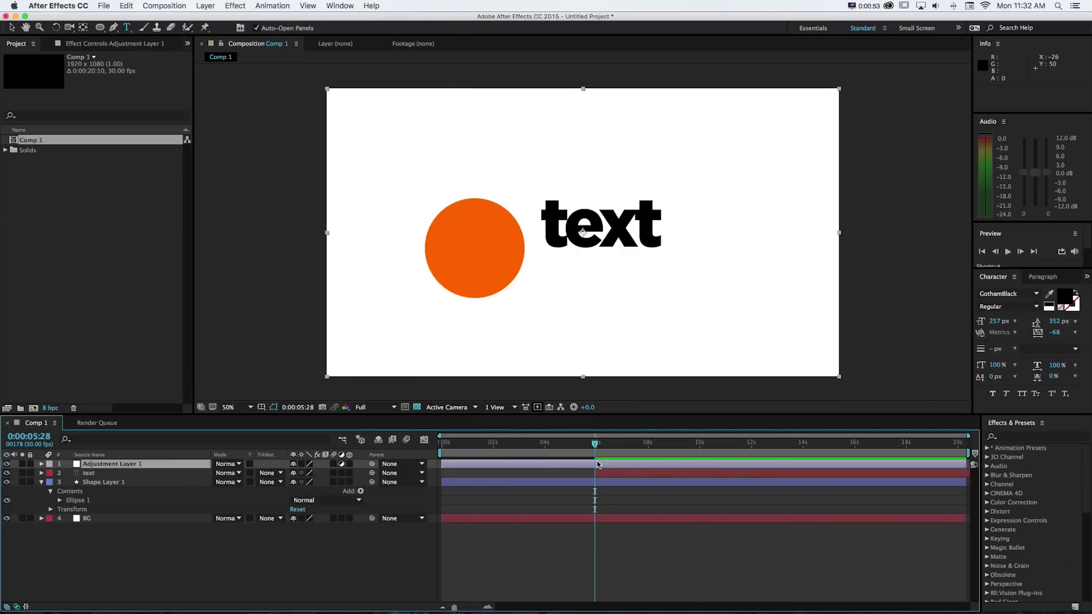
key("alt+bracketleft")
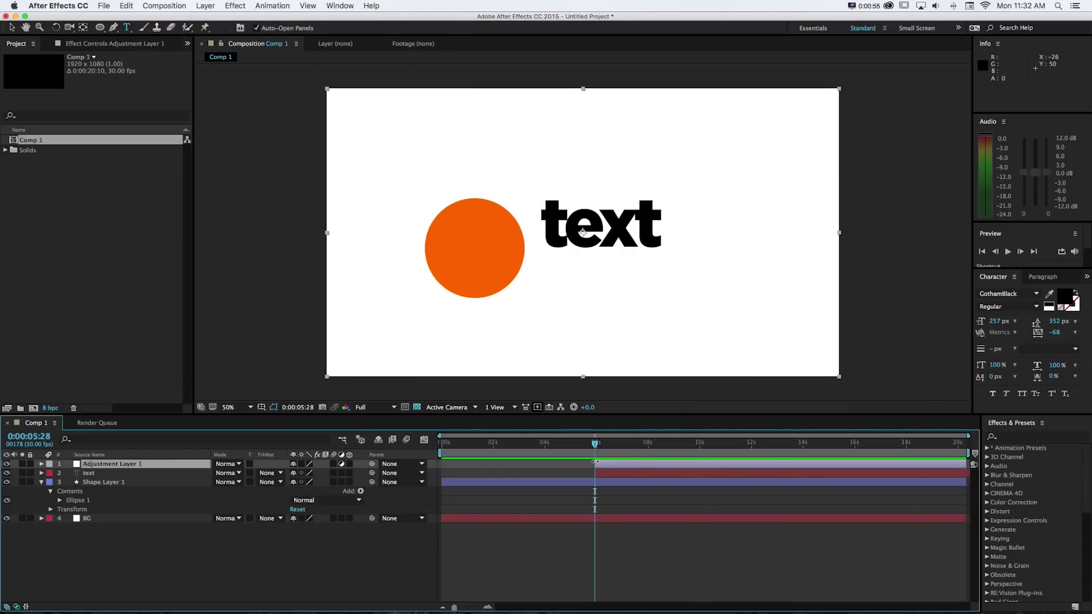
left_click(603, 473, "shift")
key("Delete")
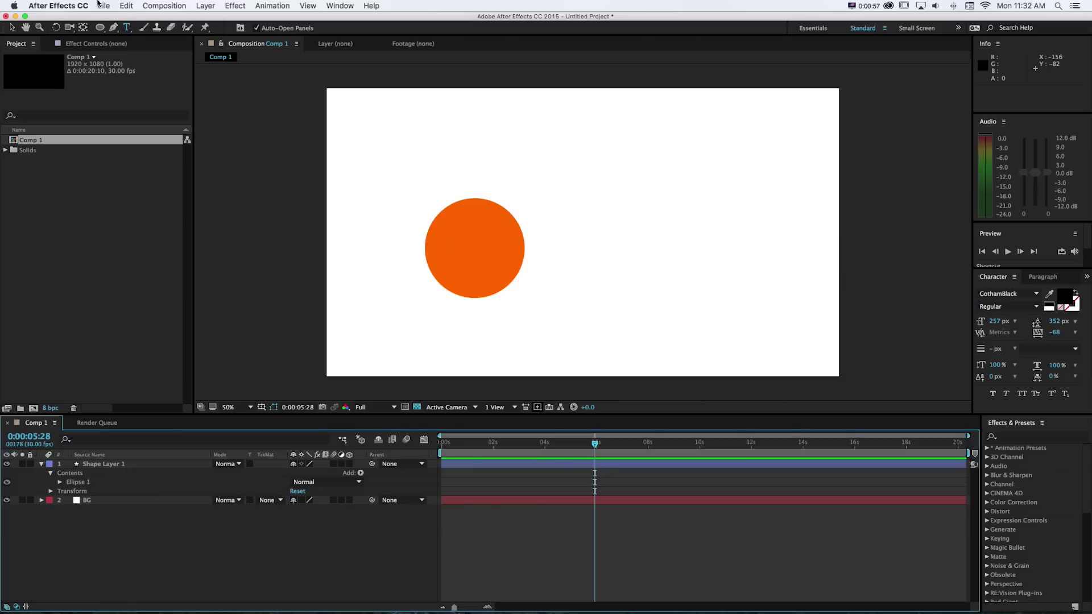
- Uncheck Create Layers at Composition Start Time in the General preferences
left_click(58, 6)
mouse_move(78, 37)
left_click(239, 34)
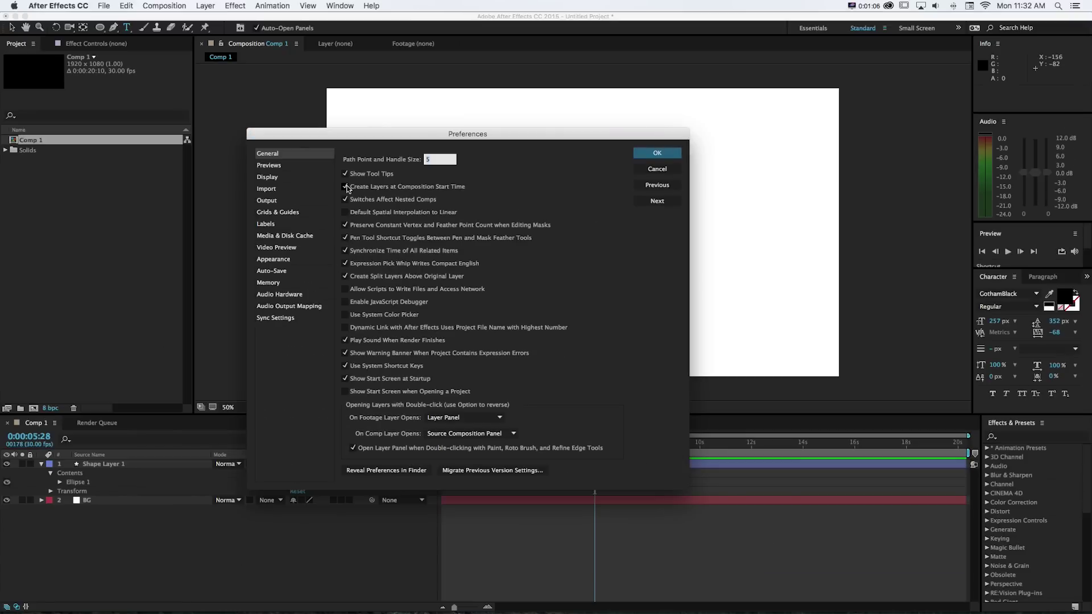
left_click(248, 152)
- Close preferences and add a text layer reading 'text' above the circle
key("Return")
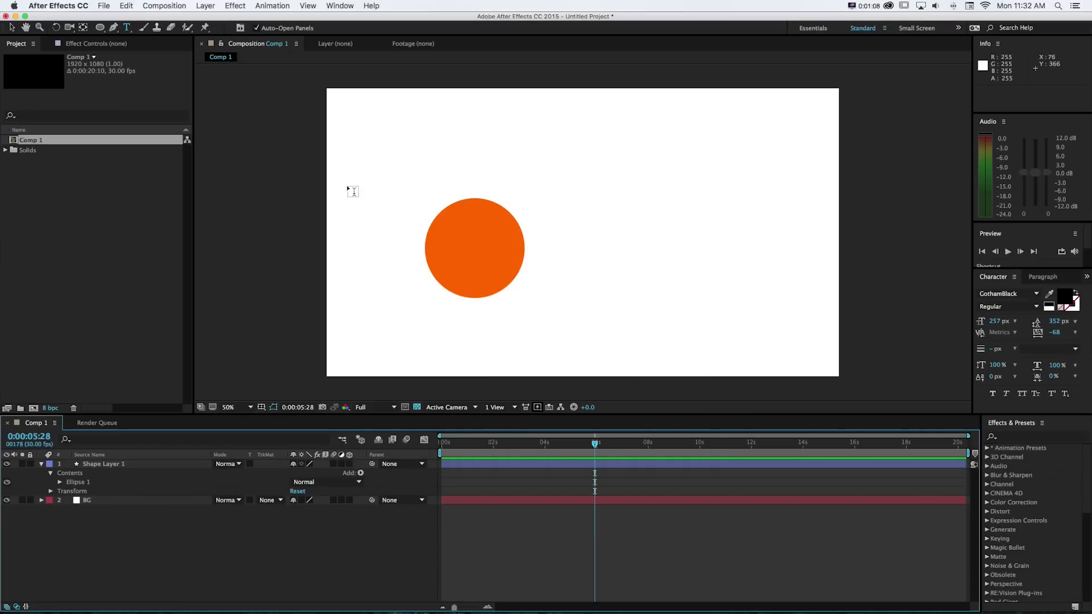
key("v")
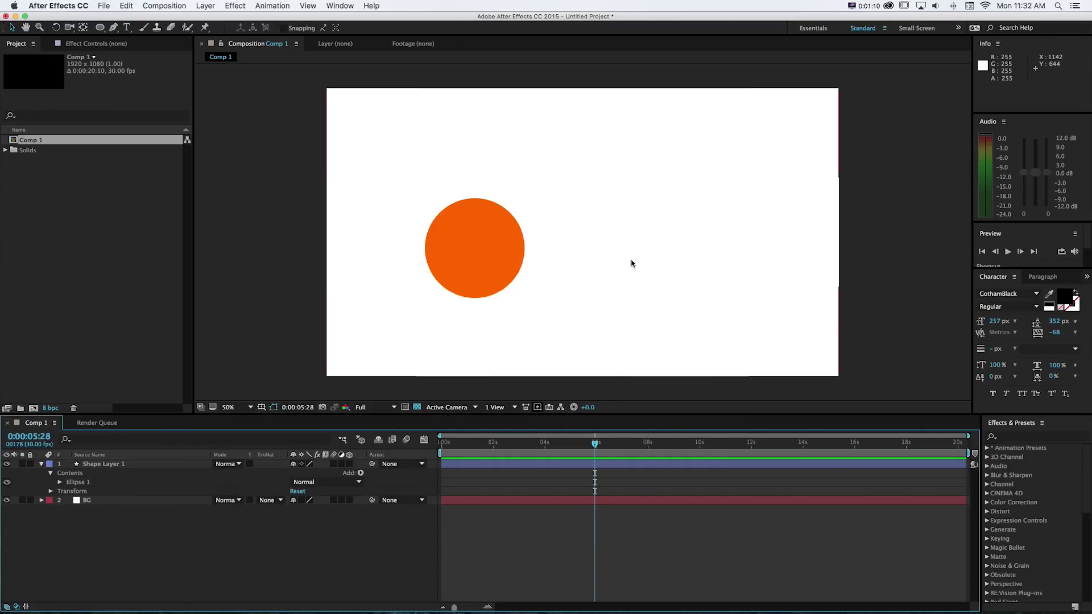
key("ctrl+t")
left_click(633, 225)
type("text")
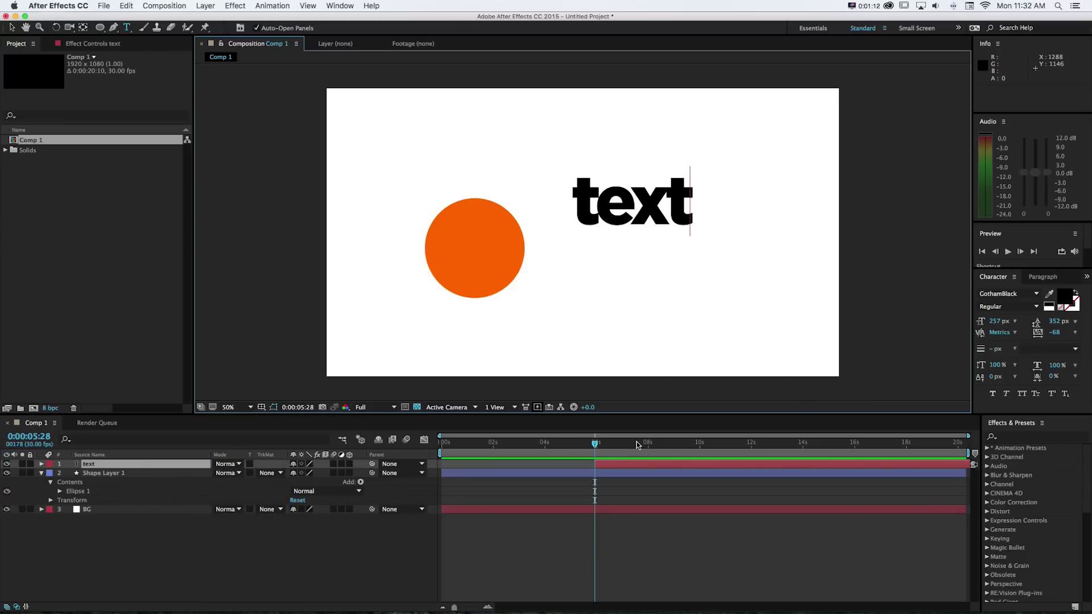
left_click(605, 490)
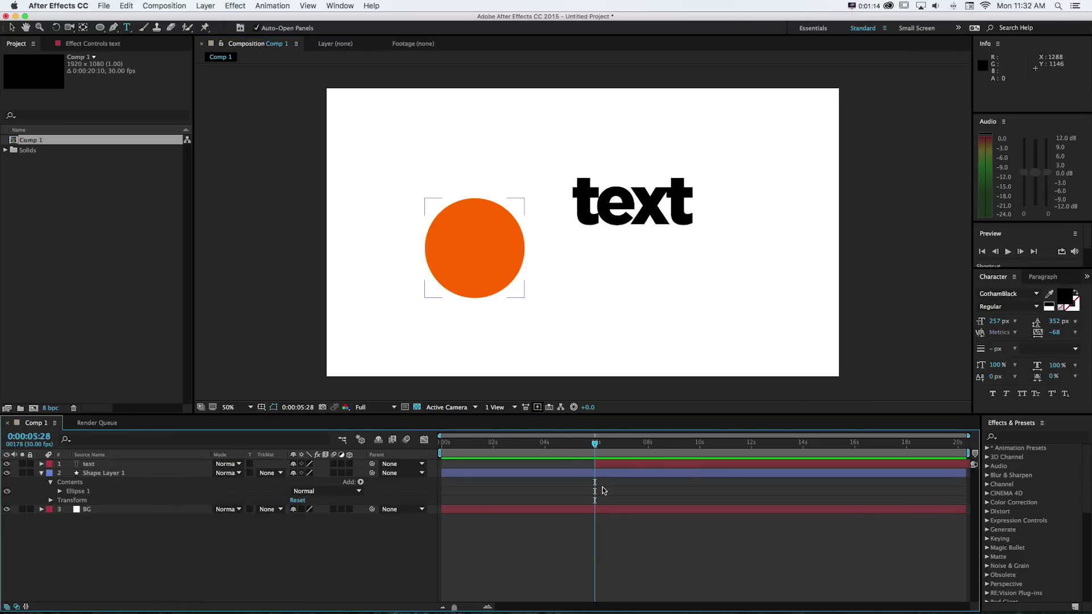
- Add a new adjustment layer and a camera with default settings
key("ctrl+alt+y")
key("ctrl+alt+shift+c")
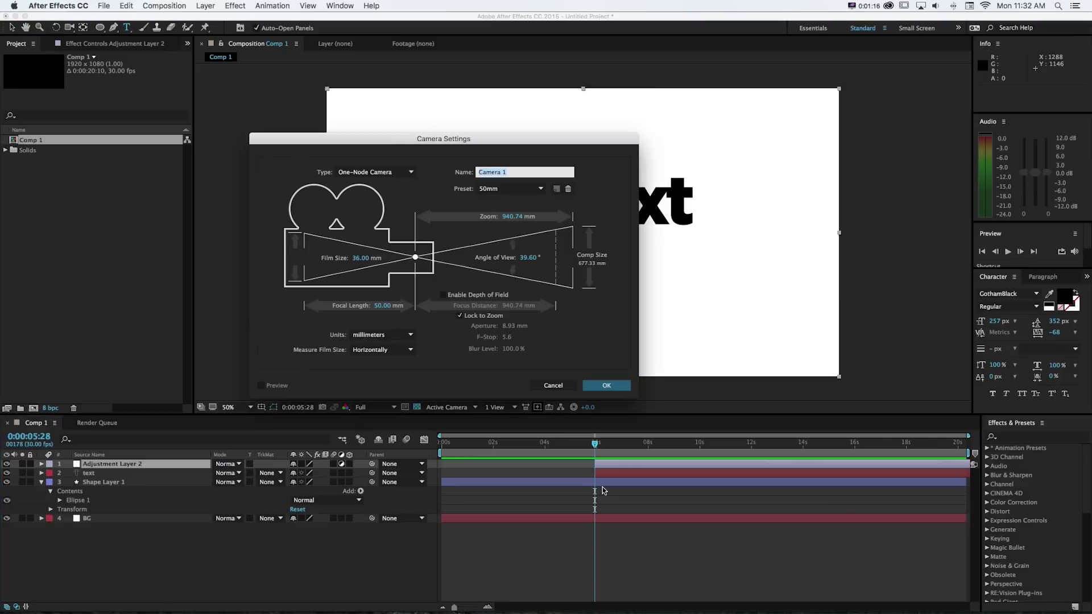
key("Return")
key("Return")
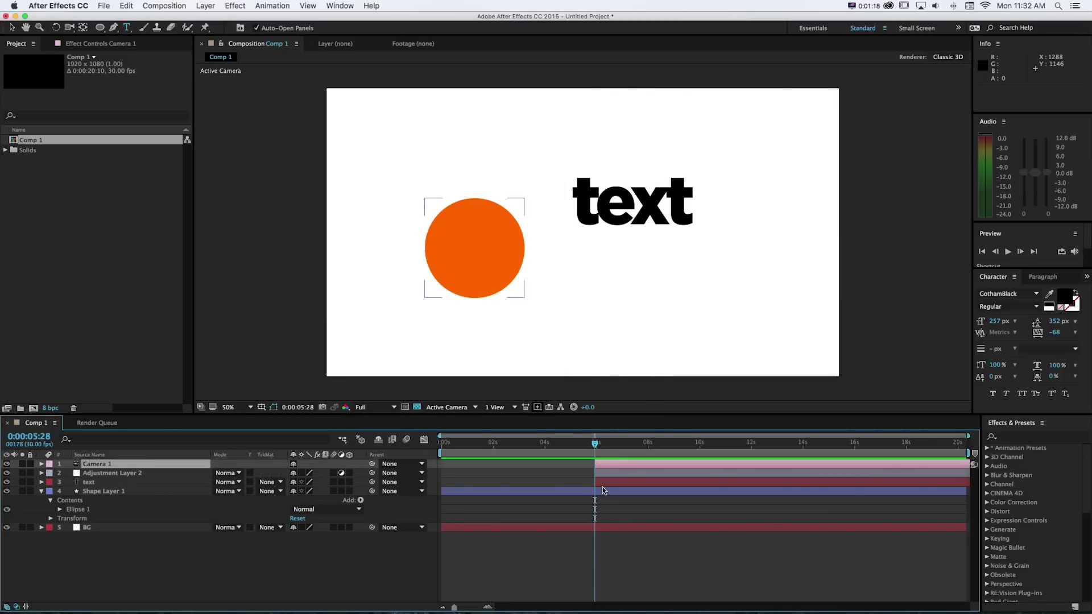
- Try shifting Adjustment Layer 2 earlier, undo it, and select the orange circle's layer
left_click(609, 473)
left_click_drag(607, 473, 557, 474)
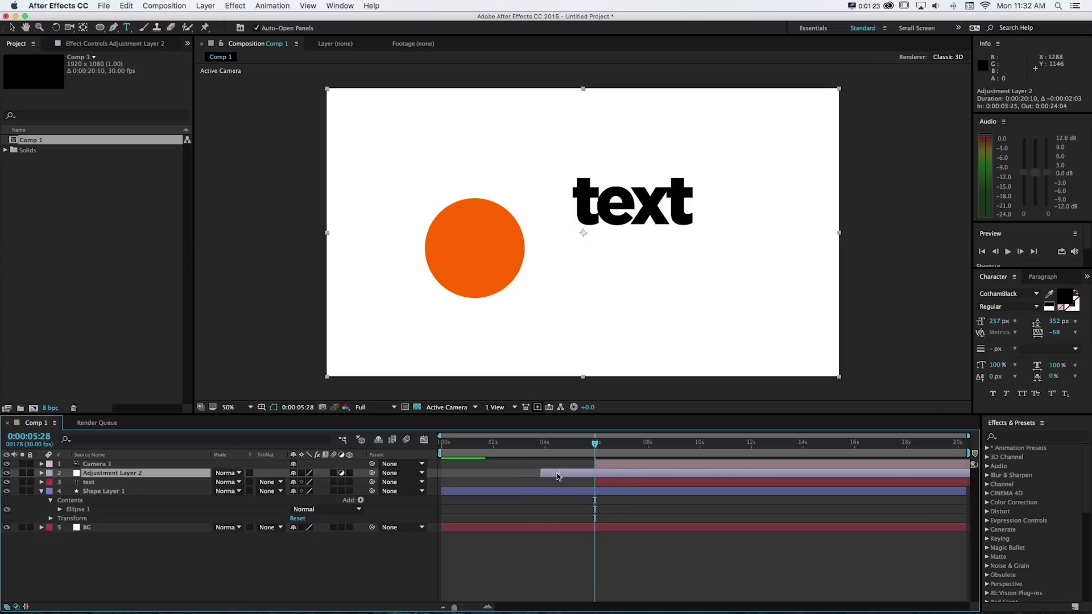
key("ctrl+z")
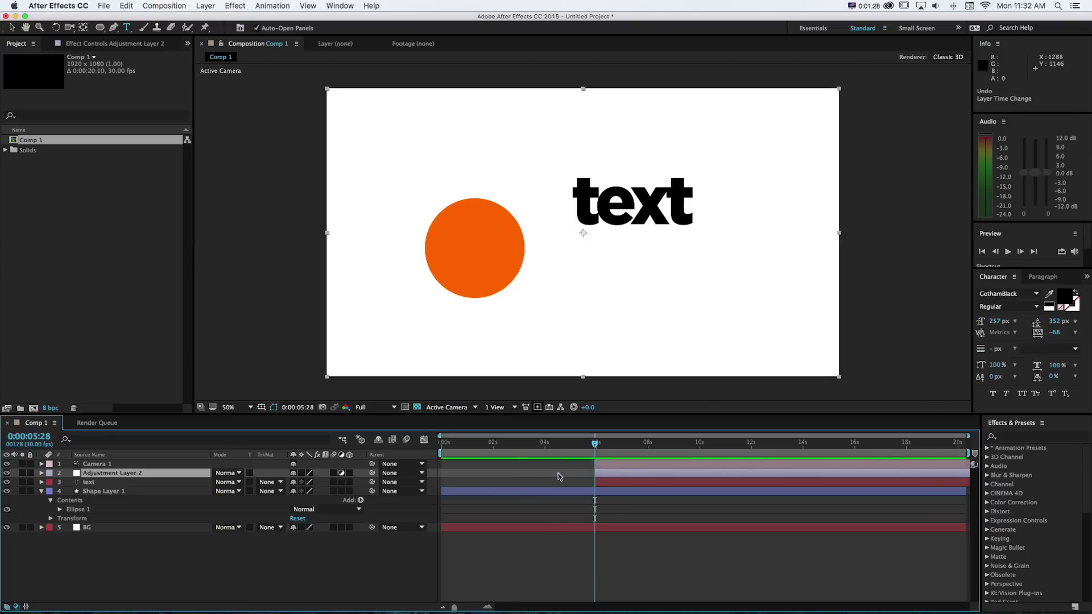
left_click(567, 493)
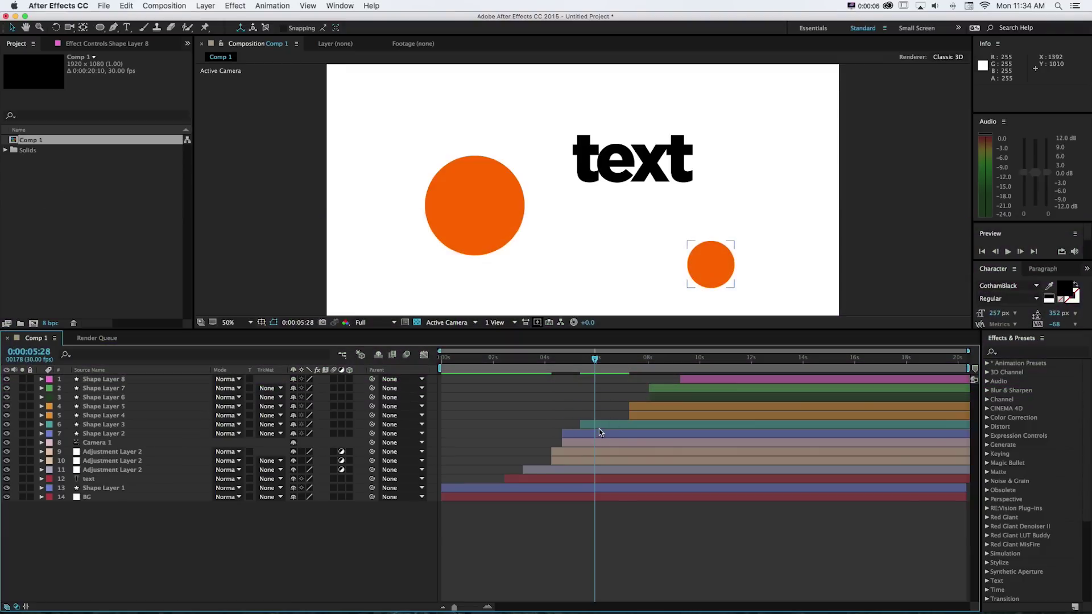
- Give Shape Layer 3 the Pink label, undoing an accidental switch to Blue
left_click(602, 426)
left_click(49, 425)
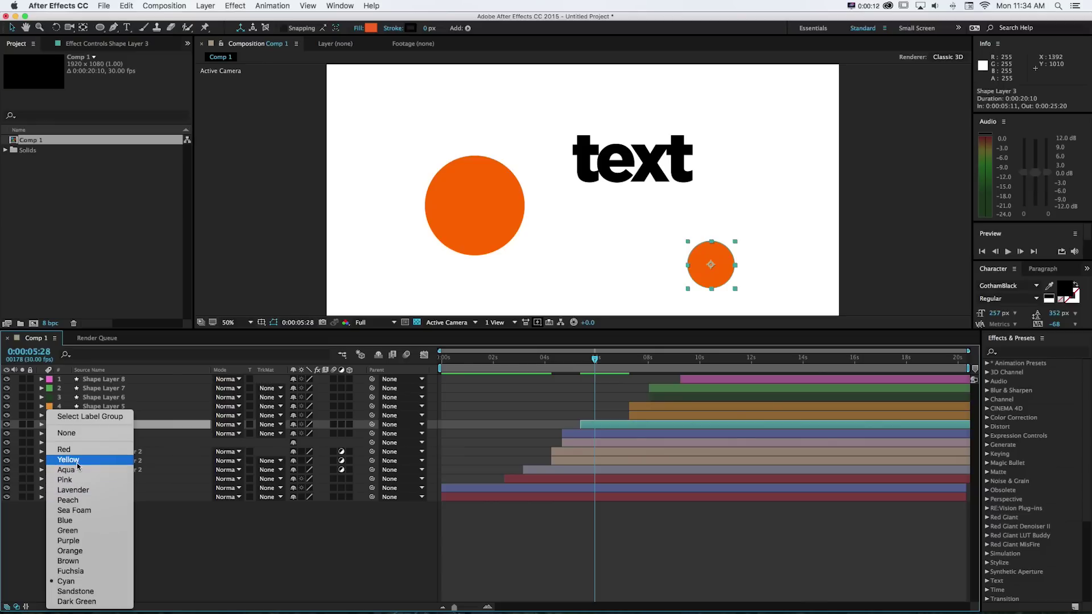
left_click(74, 480)
left_click(50, 425)
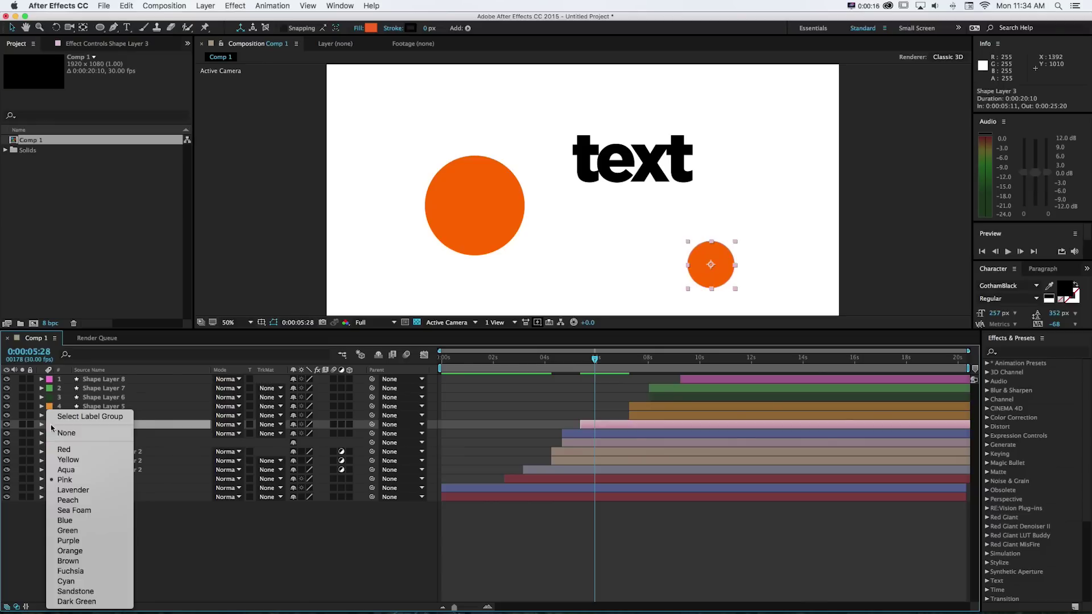
left_click(64, 521)
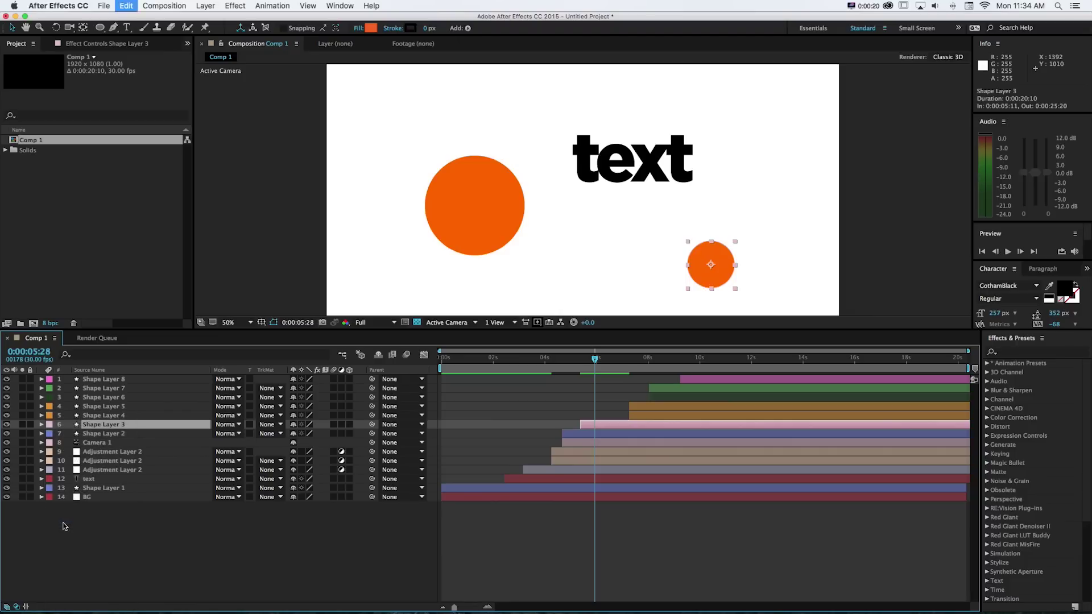
key("super+z")
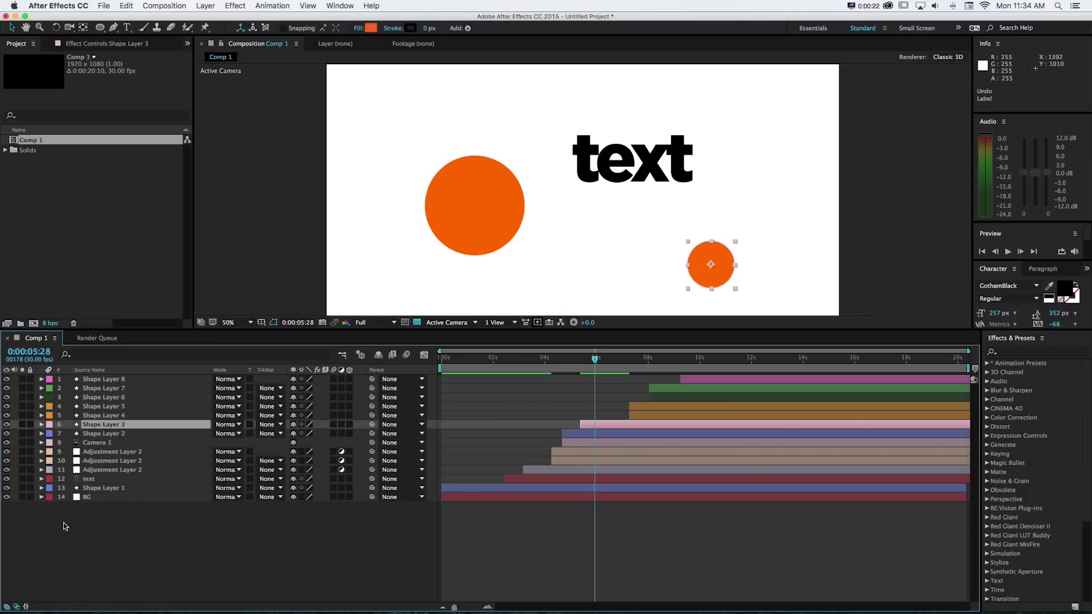
left_click(481, 424)
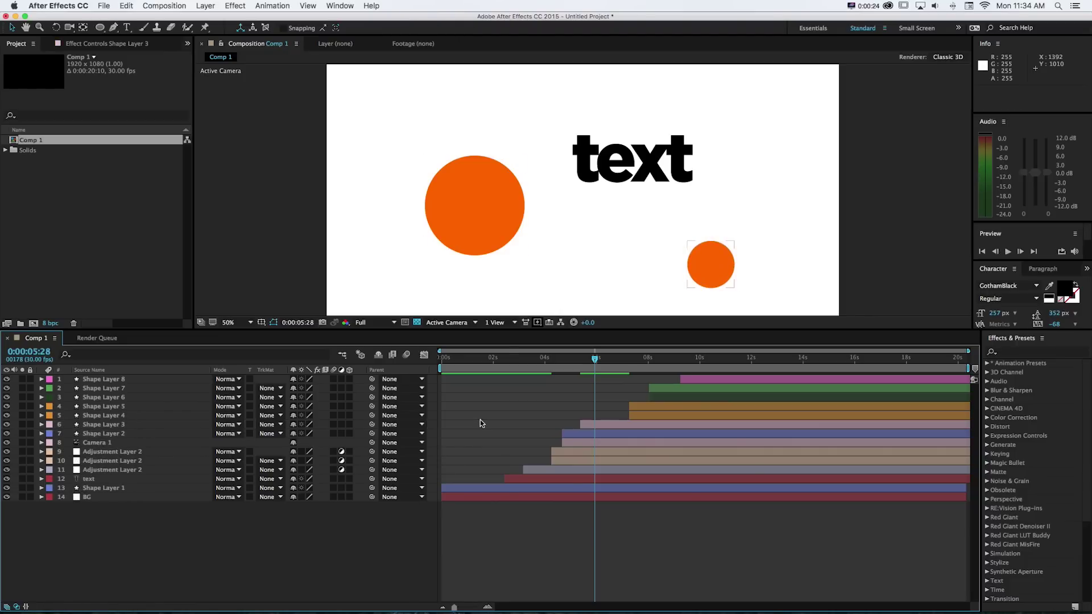
- Select all 14 layers, copy them and paste time-offset duplicates at the current time
key("super+a")
key("super+c")
key("super+alt+v")
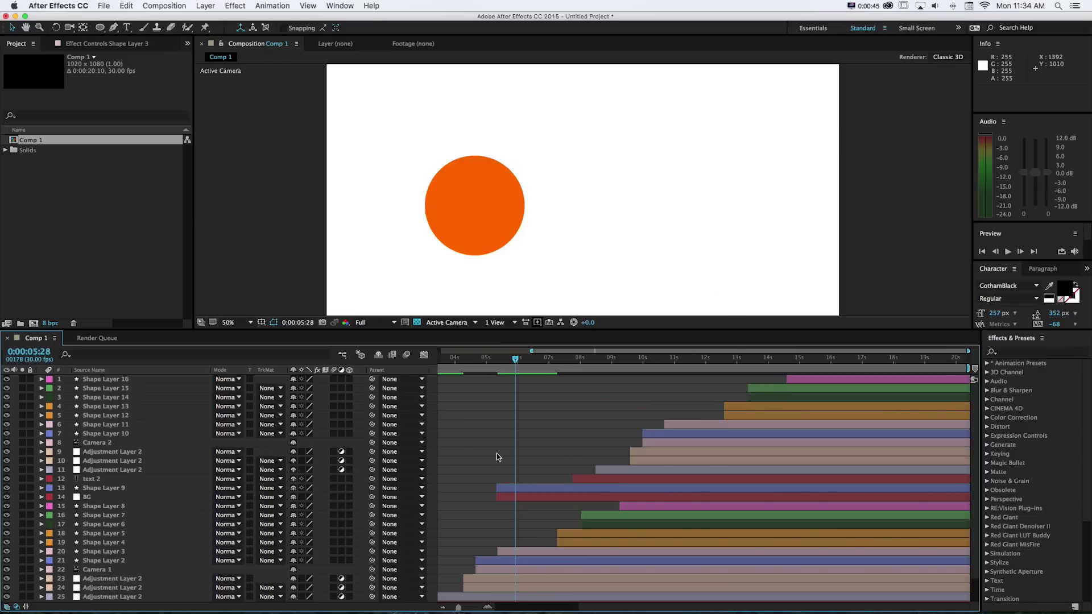
scroll(514, 453, "left", 5)
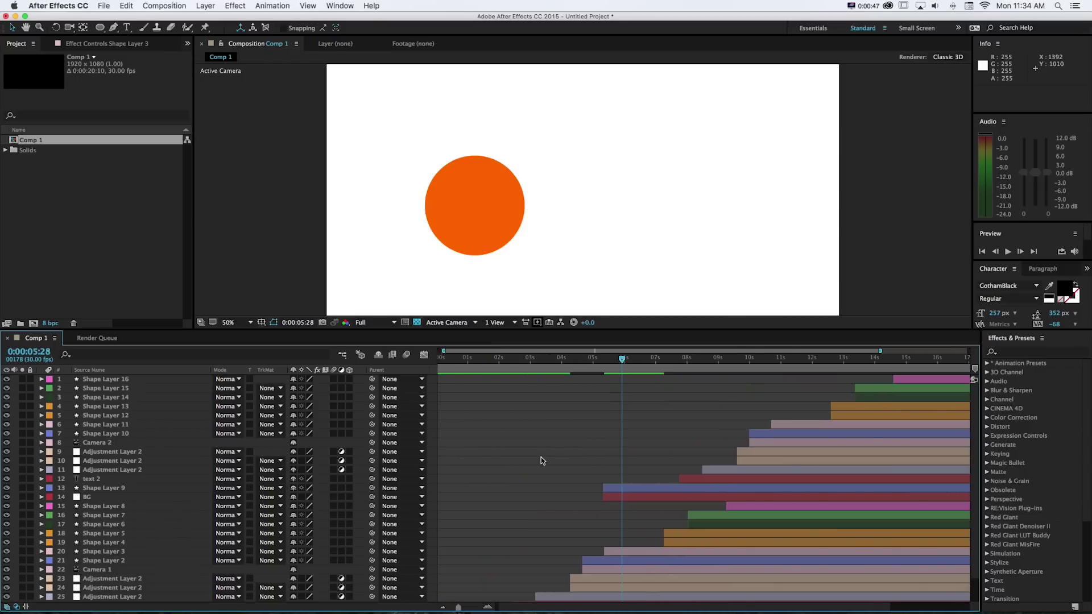
- In the Labels preferences, make the Red label pure red and Yellow brighter
left_click(86, 6)
mouse_move(87, 36)
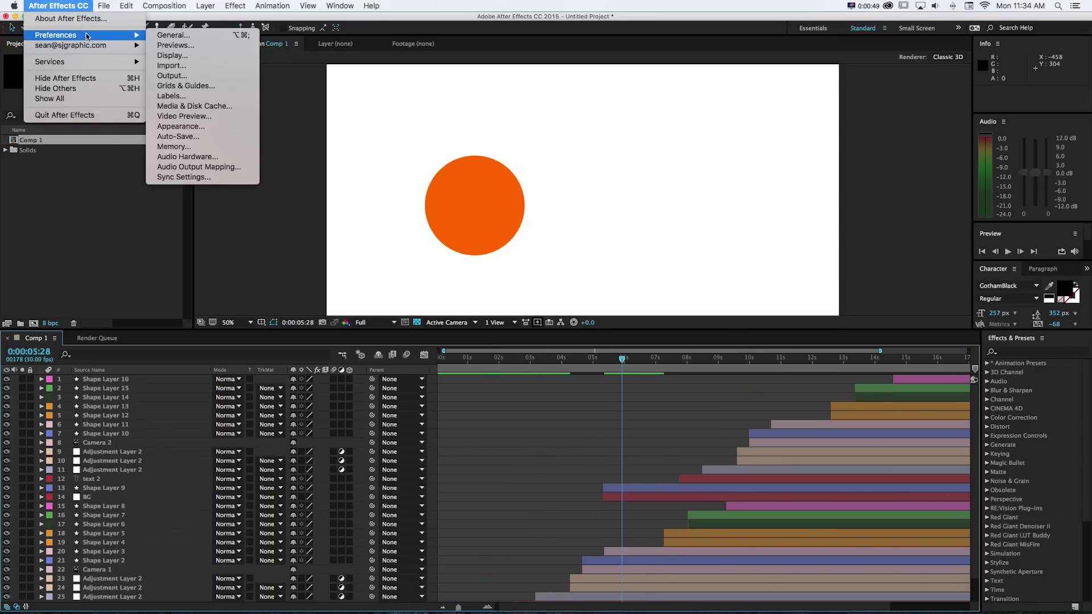
left_click(171, 96)
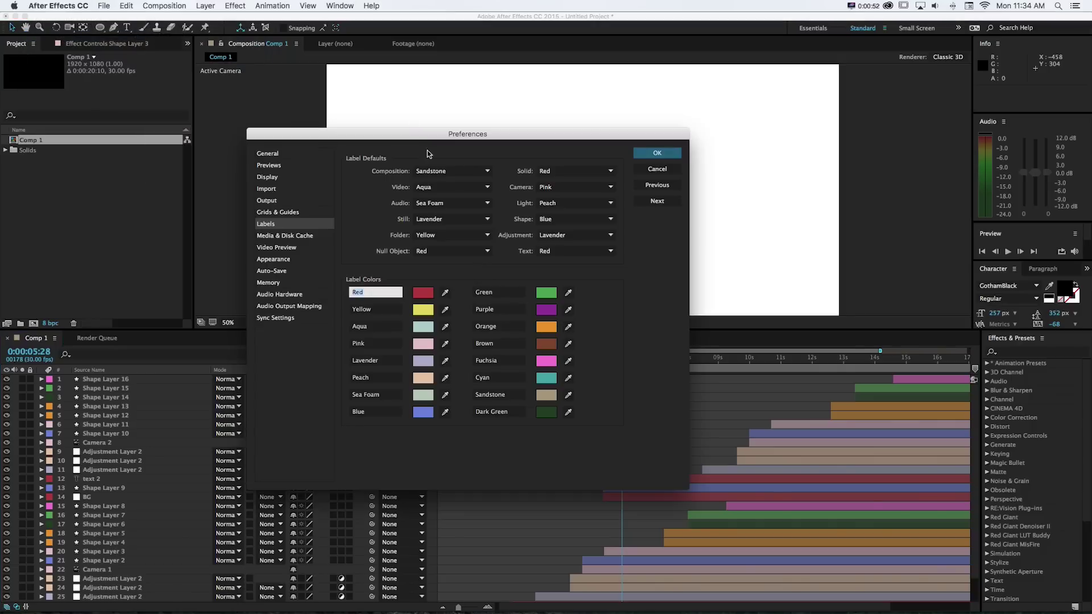
left_click_drag(406, 138, 442, 136)
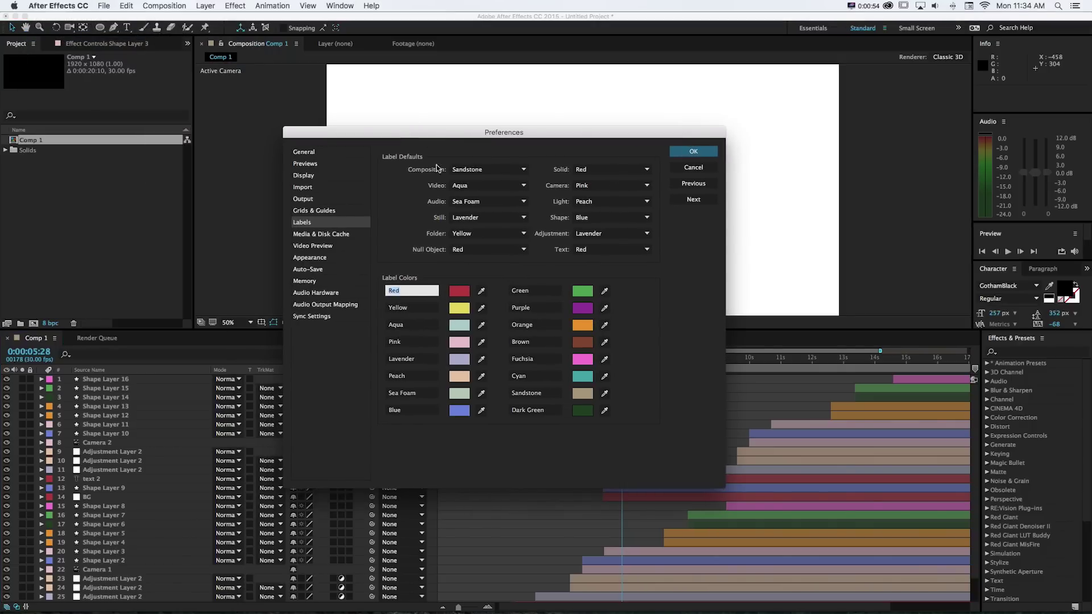
left_click(464, 292)
left_click(352, 116)
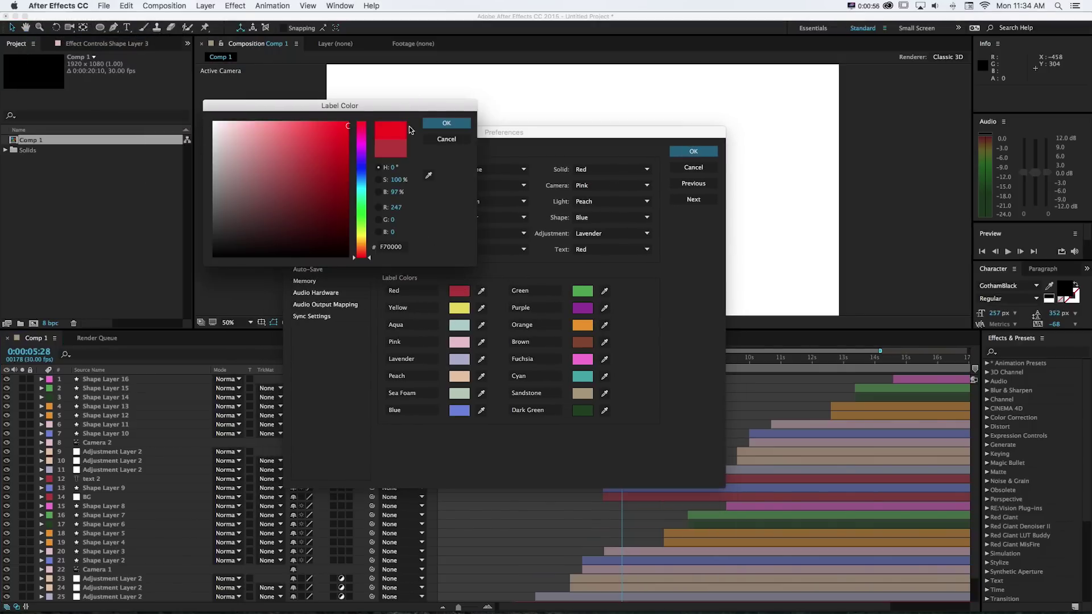
left_click(442, 122)
left_click(458, 308)
left_click_drag(326, 140, 371, 120)
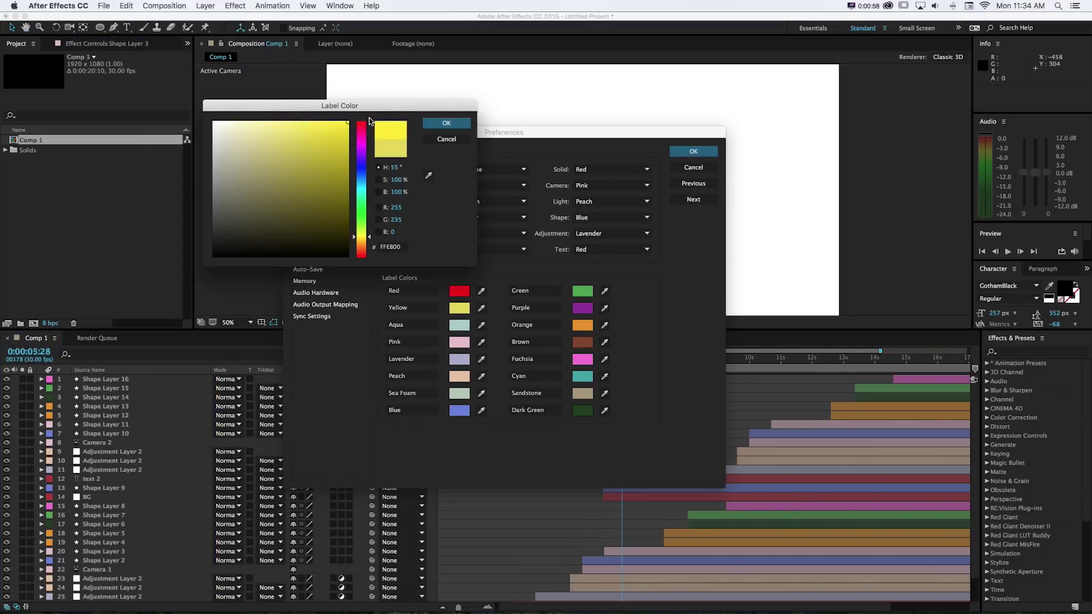
left_click(441, 122)
- Give Aqua a bright cyan, Pink a hot pink, and Purple a brighter colour
left_click(459, 325)
left_click(335, 122)
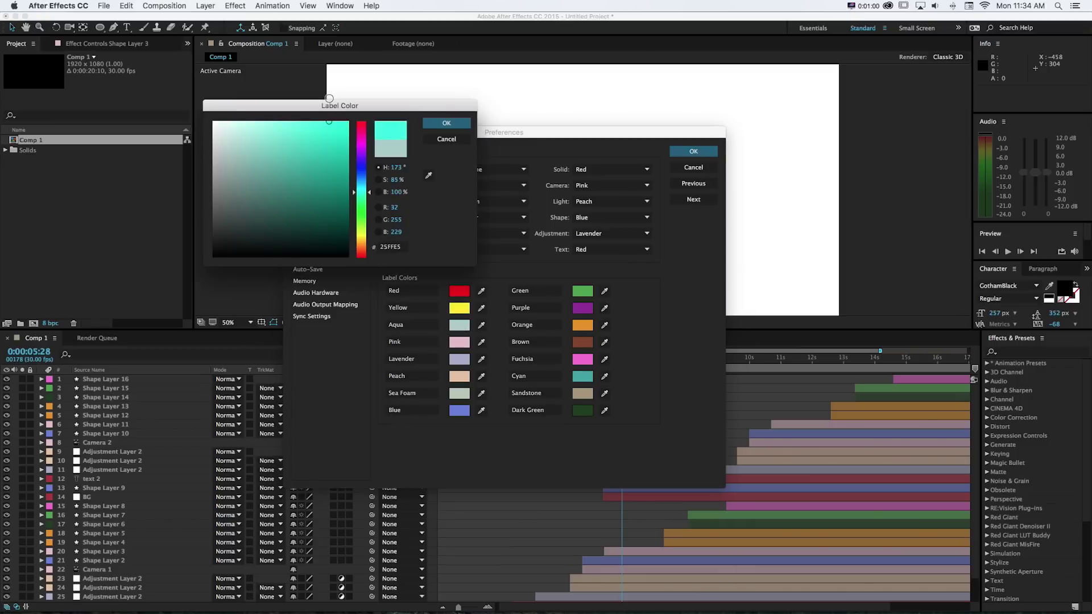
left_click(441, 123)
left_click(459, 342)
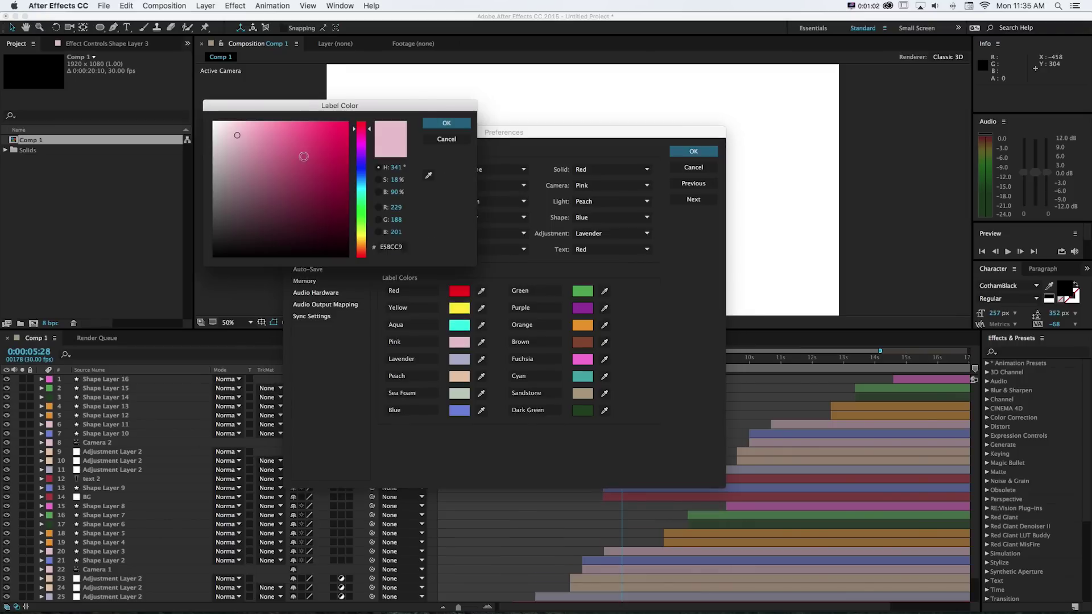
left_click(341, 121)
left_click(428, 122)
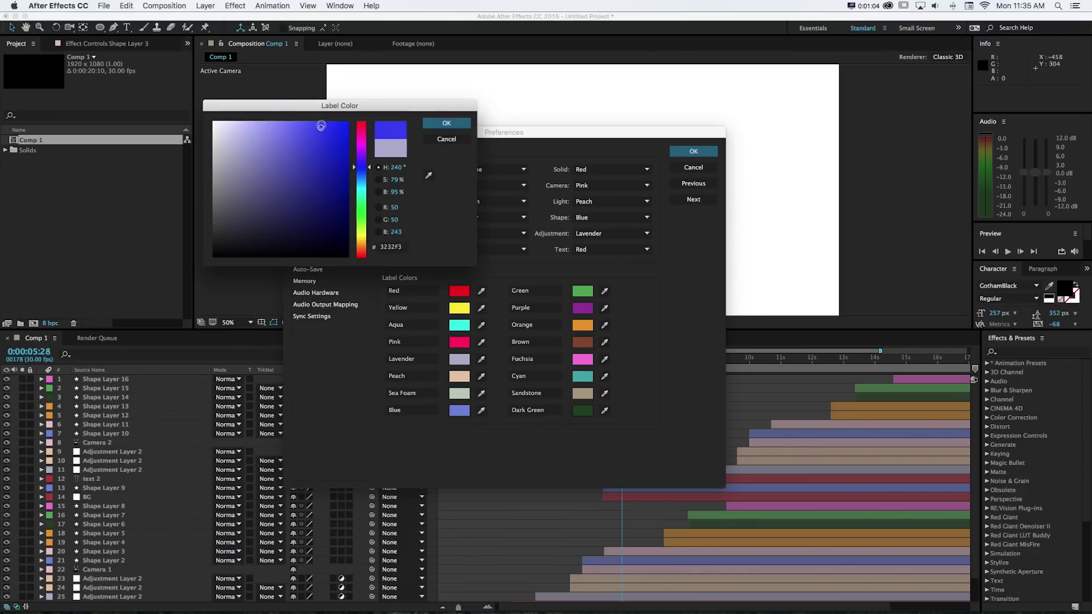
left_click(317, 122)
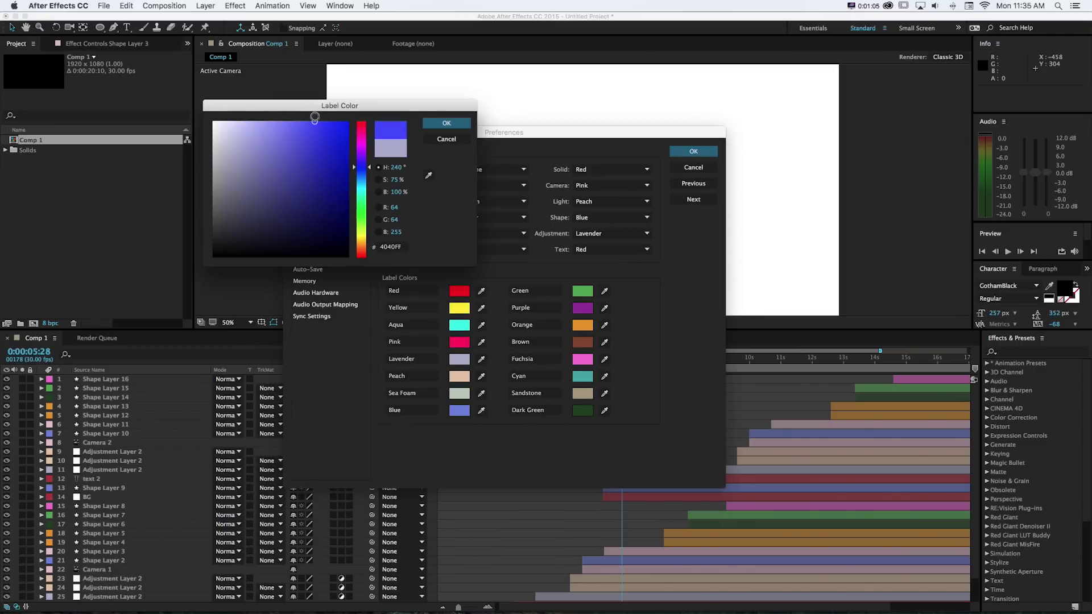
left_click(441, 123)
left_click(551, 347)
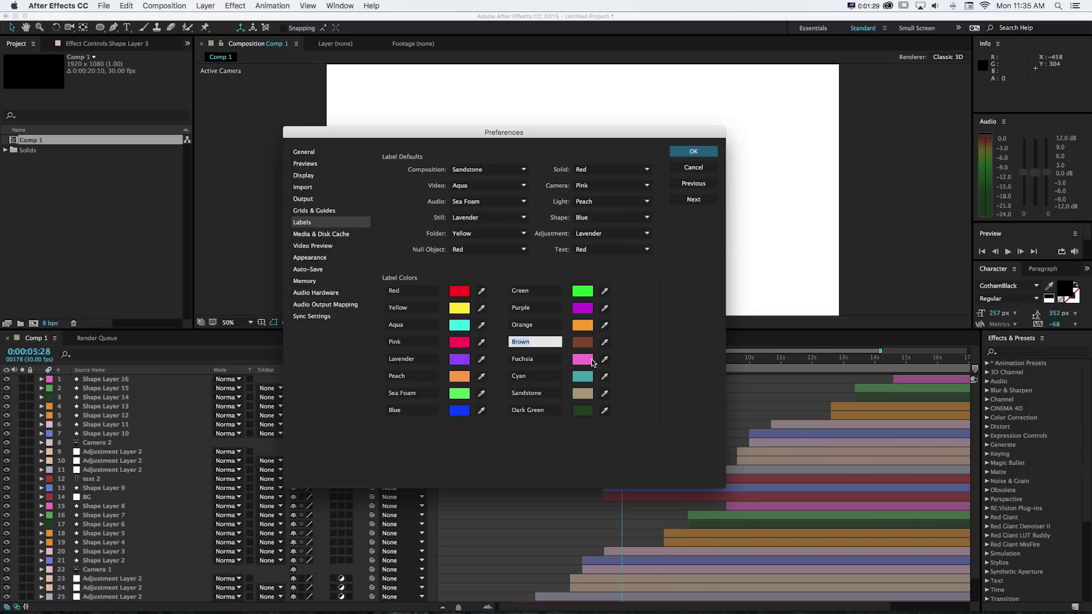
- Recolour the Brown label to red-brown BC3C00 and rename it 'Dark Orange'
left_click(583, 341)
left_click(348, 157)
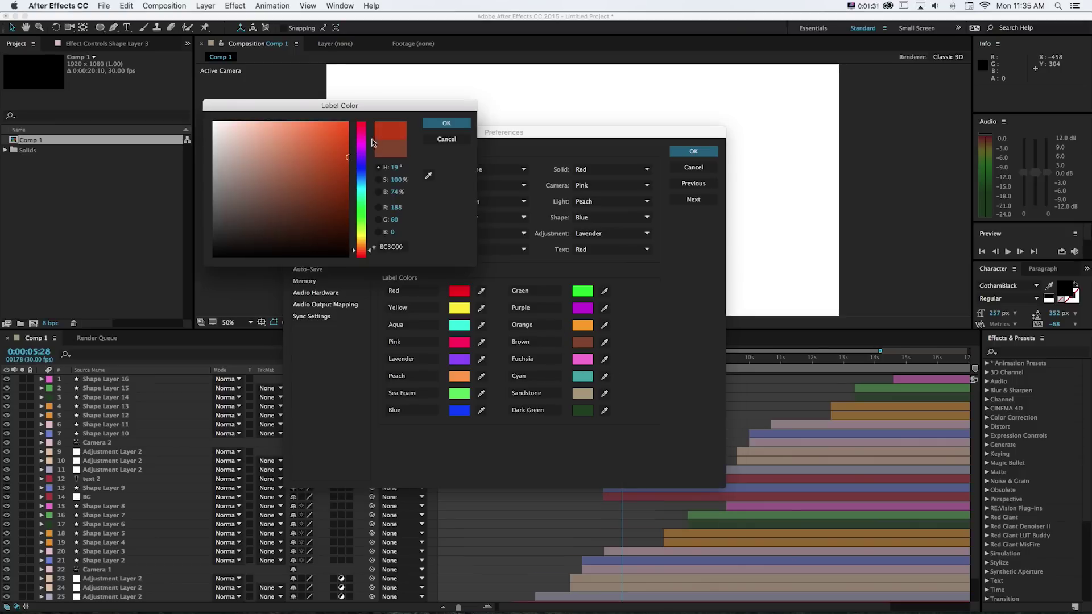
left_click(446, 123)
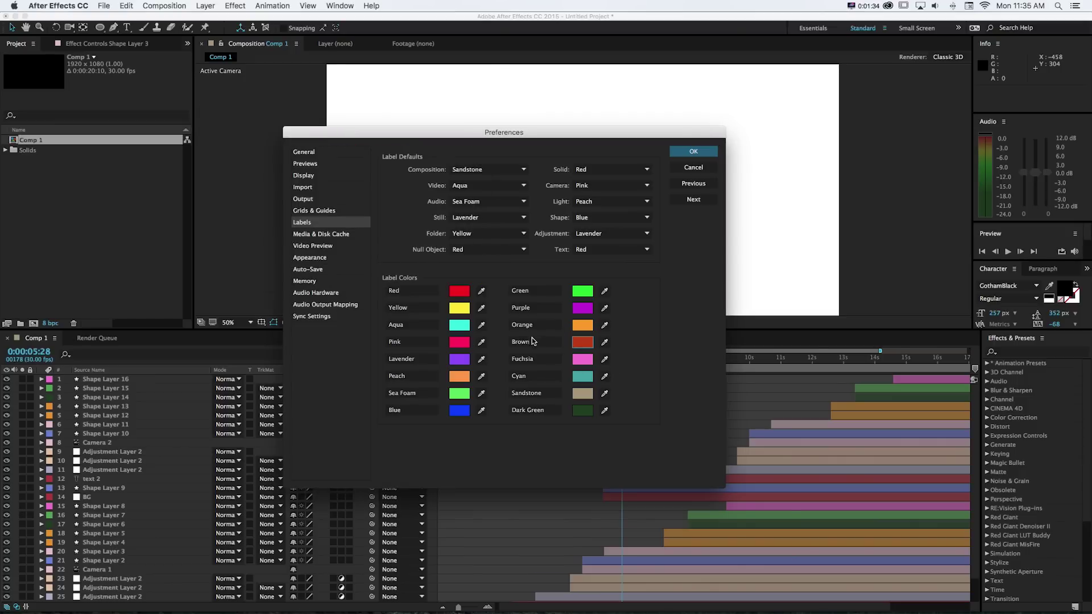
type("Dark")
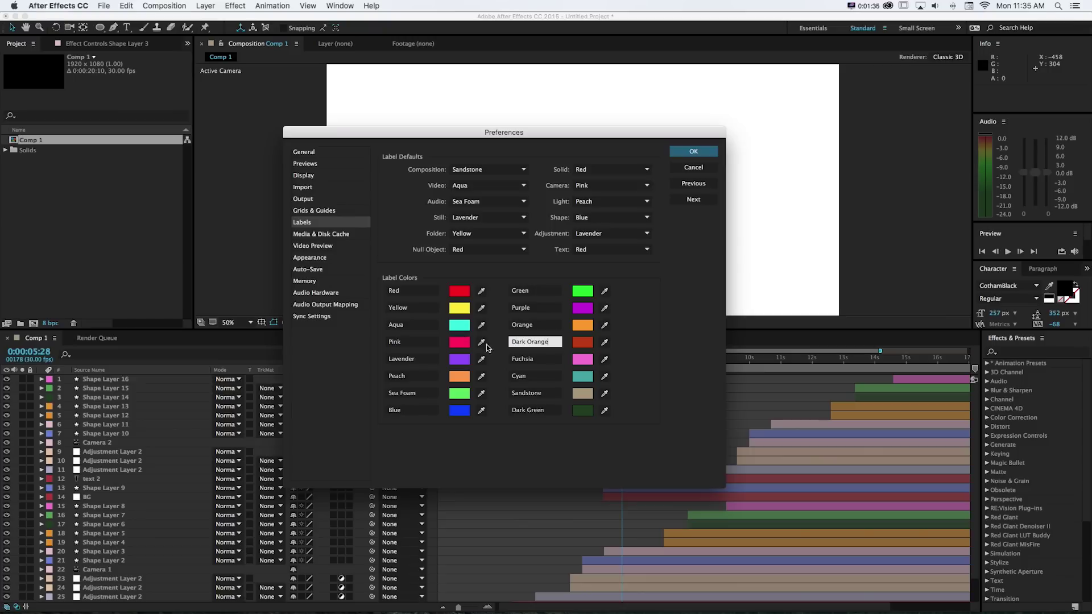
type("Orange")
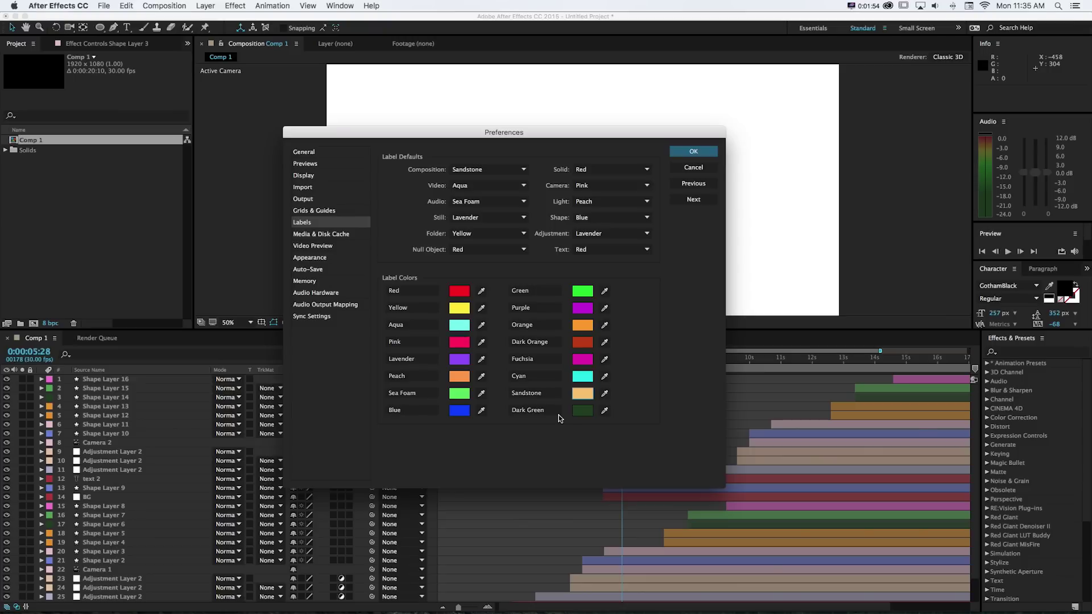
- Set Dark Green to white FFFFFF, rename it 'White', and save the preferences
left_click(573, 412)
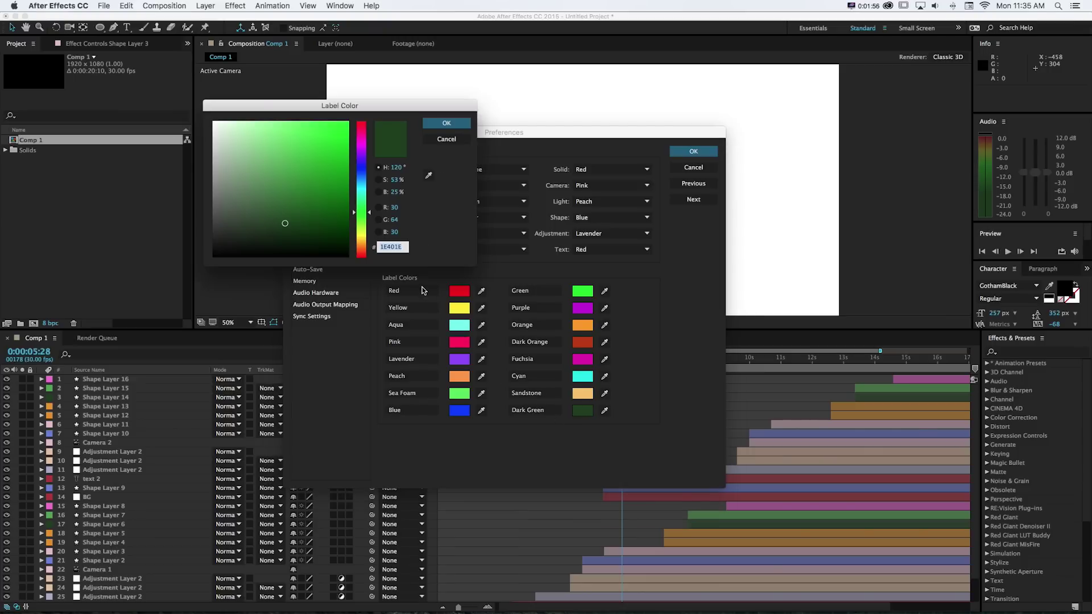
left_click(214, 123)
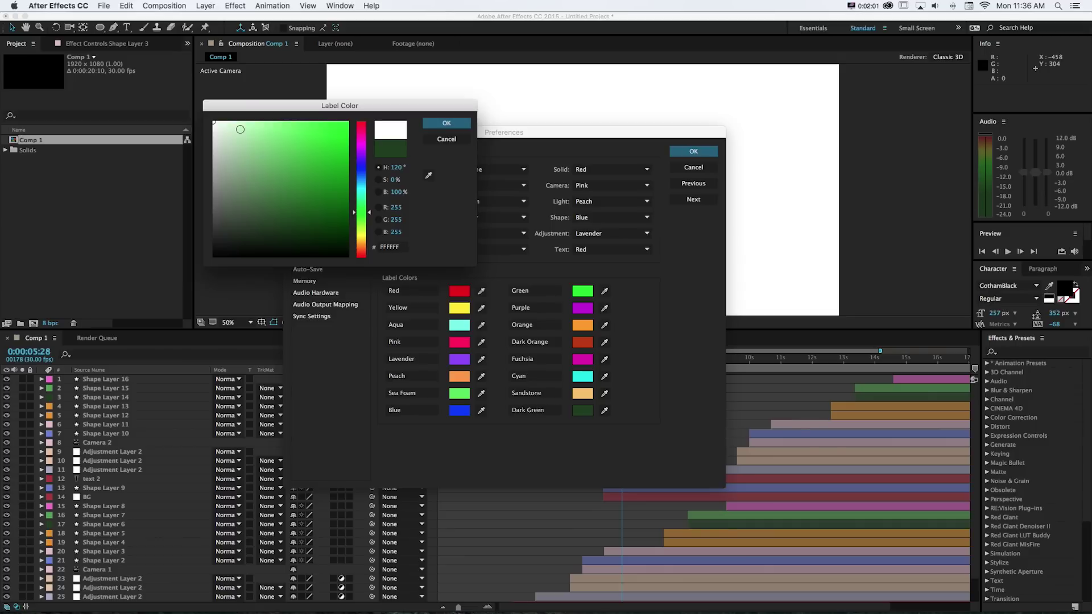
left_click(426, 123)
left_click(547, 412)
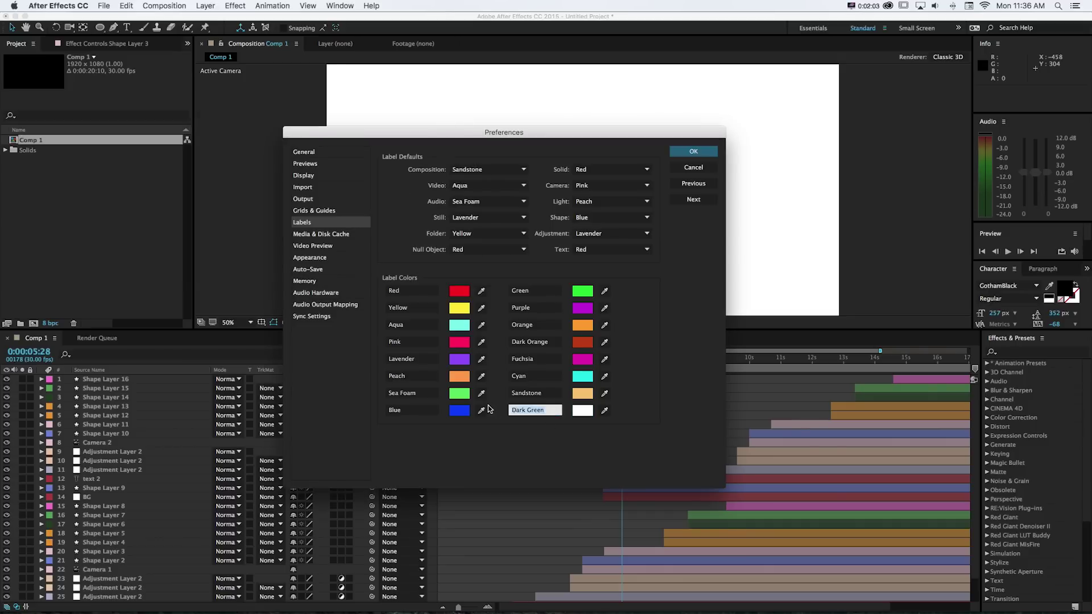
type("White")
key("Return")
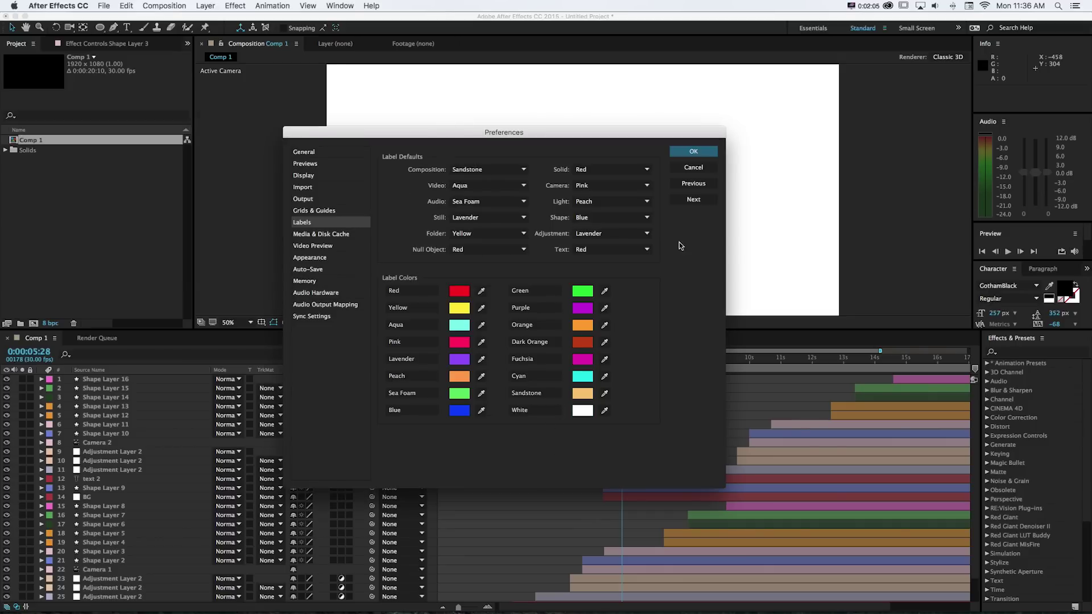
left_click(694, 151)
- Scroll the timeline down and back up to view the brighter label colours on the layer bars
scroll(658, 420, "down", 1)
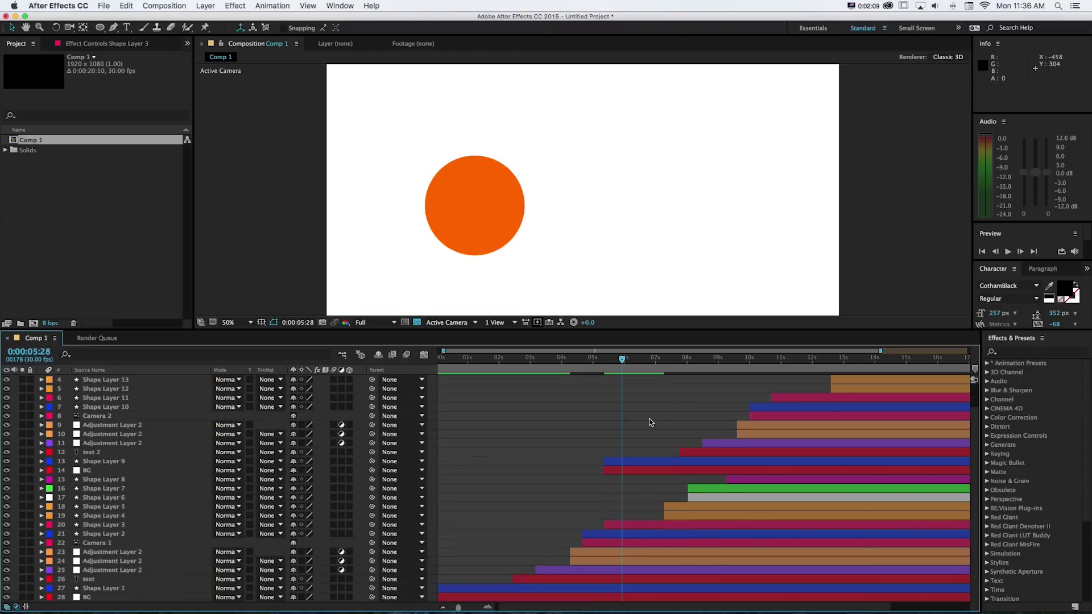
scroll(649, 418, "up", 1)
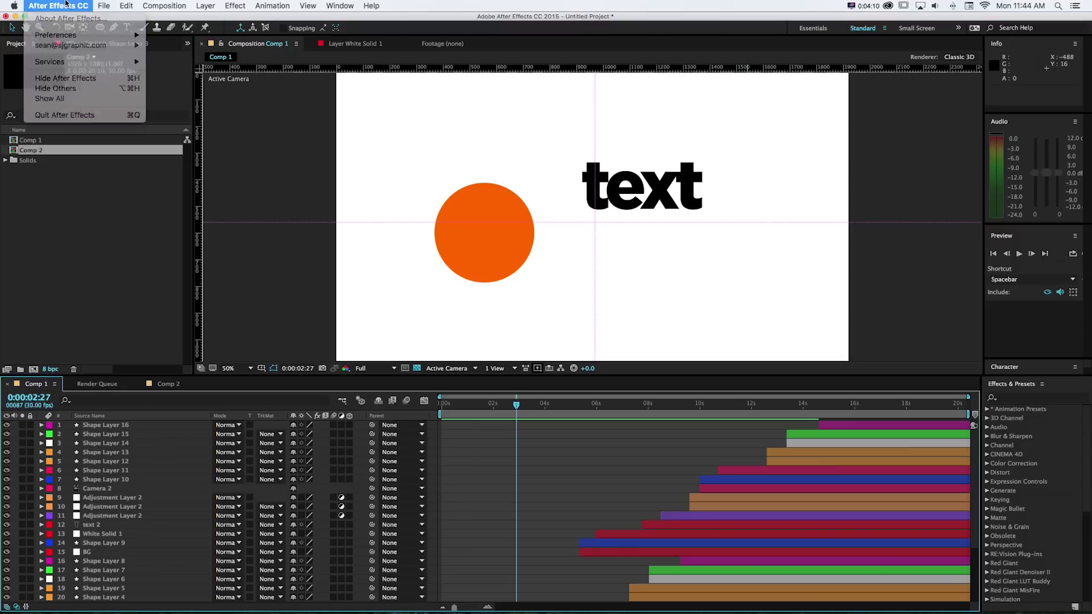
- Reopen the Labels preferences to review the colours, then move to the Appearance pane
mouse_move(84, 36)
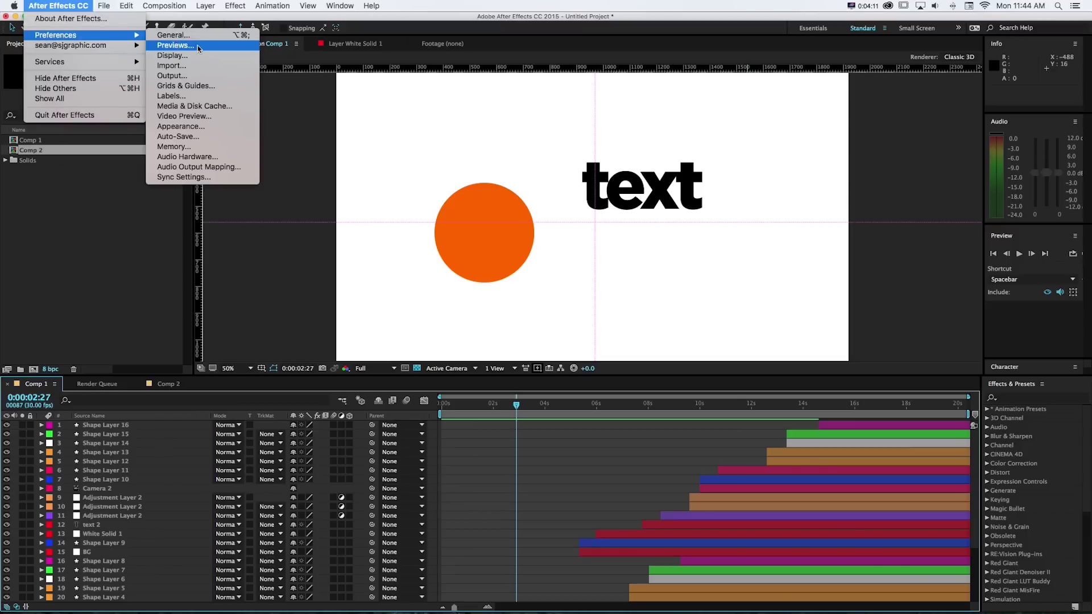
left_click(196, 96)
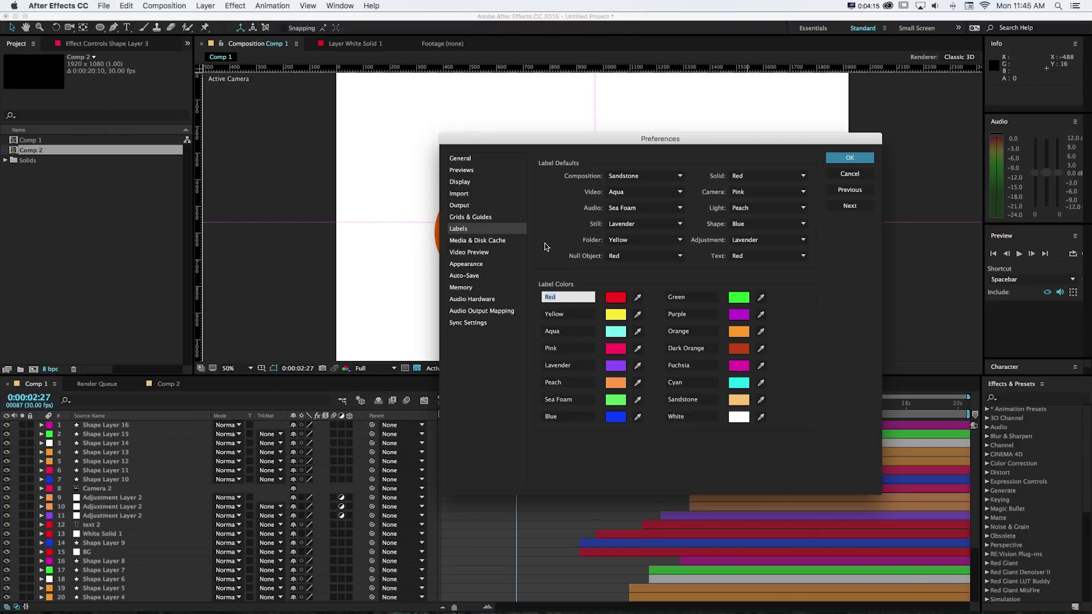
left_click_drag(507, 145, 481, 152)
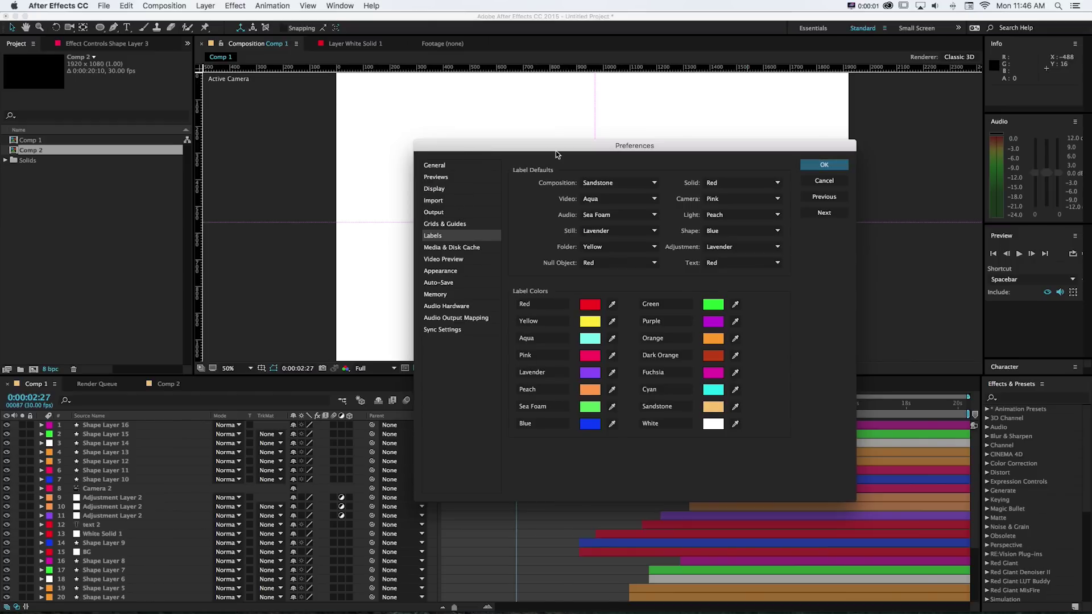
left_click(445, 274)
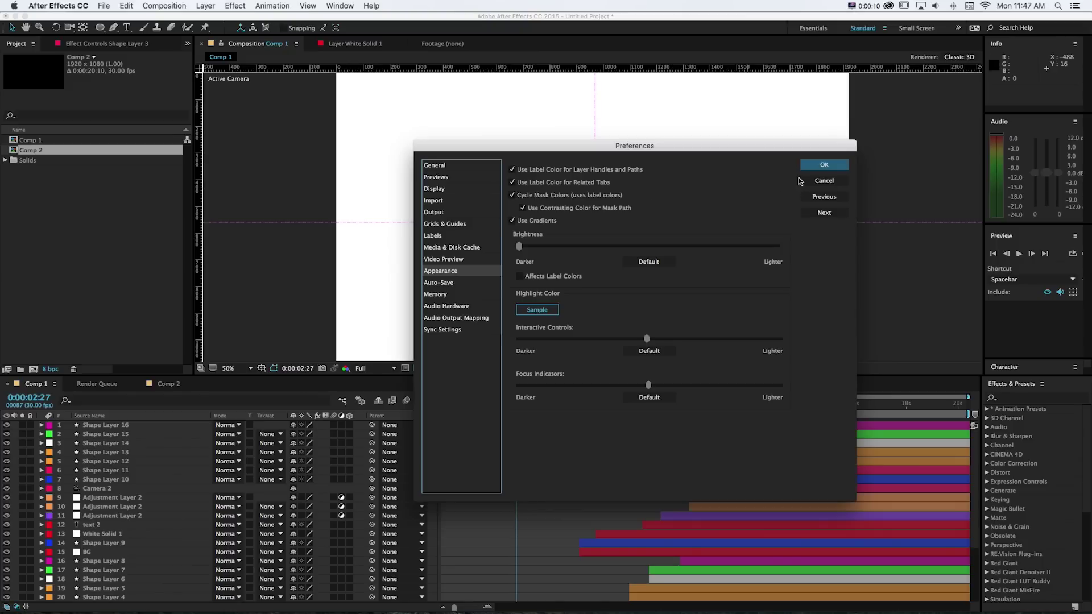
- Close preferences, move to 0:00:08:23, select the text layer and zoom to 100%
left_click(824, 165)
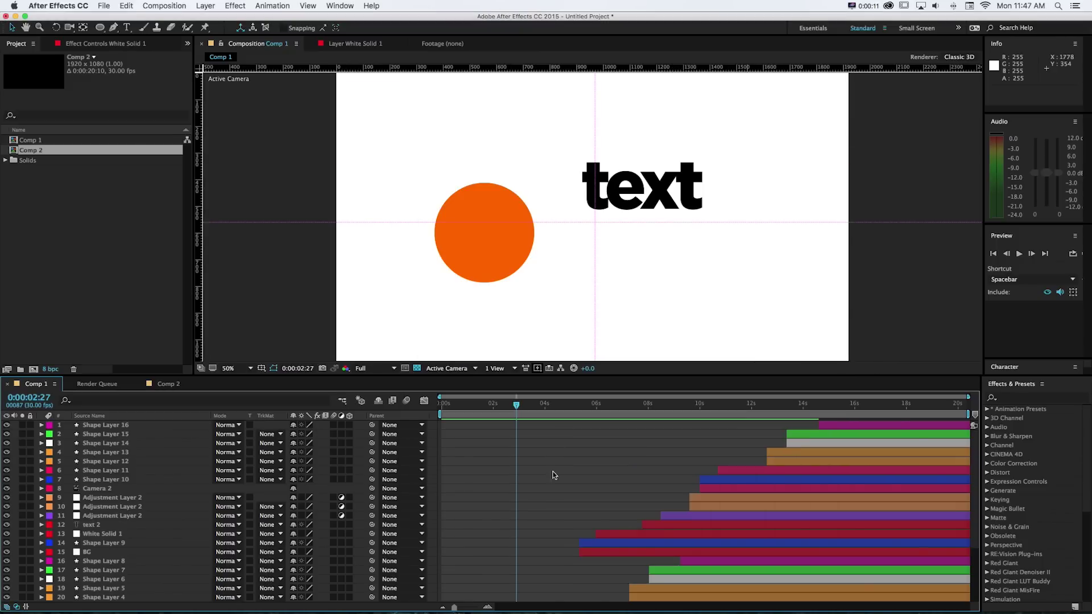
left_click(663, 406)
left_click_drag(667, 412, 674, 412)
left_click(651, 172)
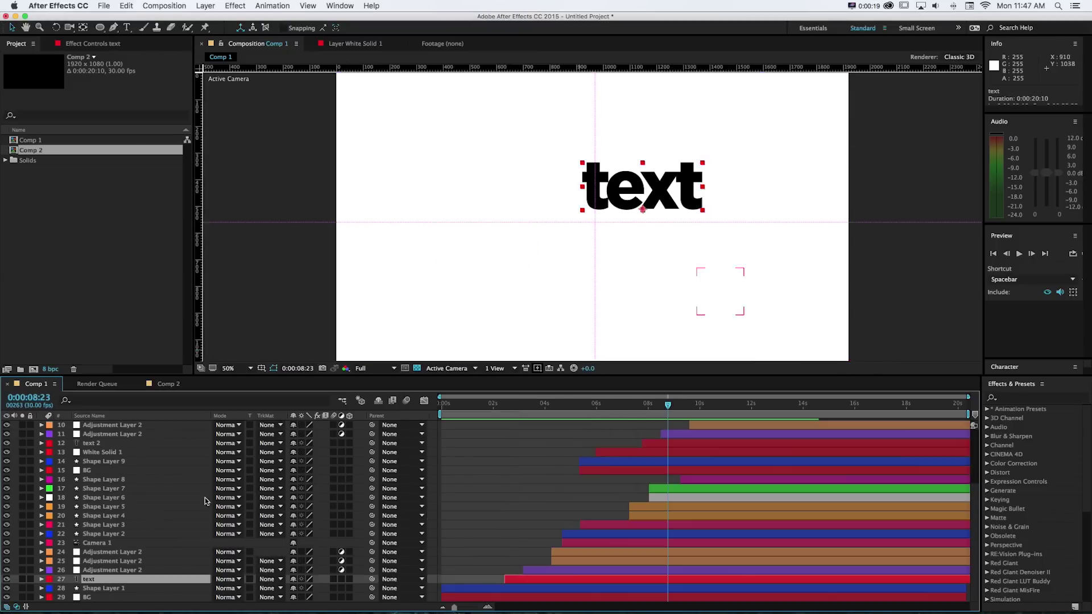
key("/")
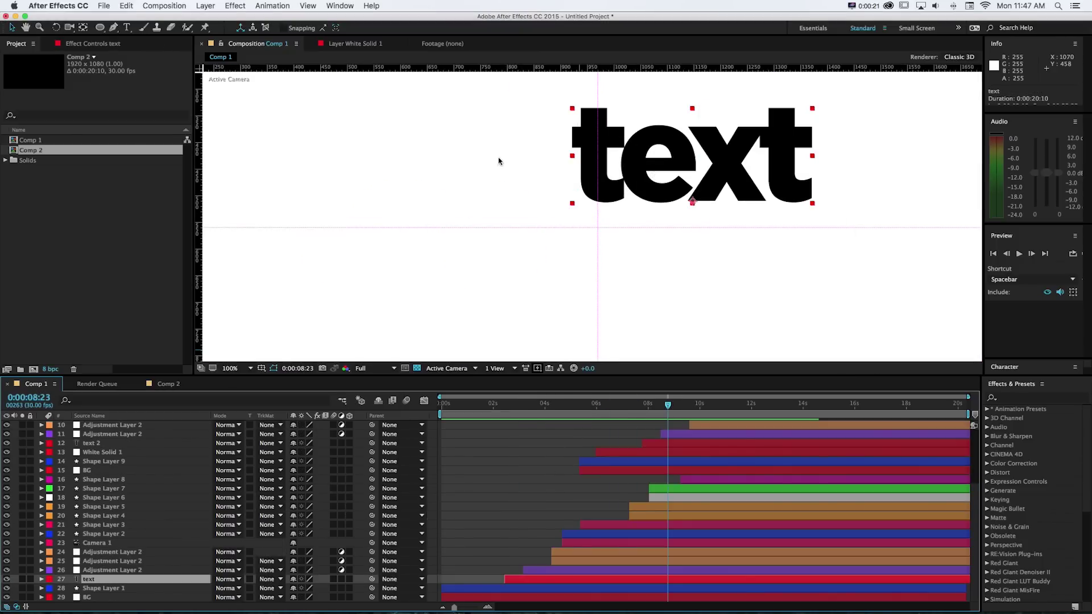
- Draw elliptical Mask 1 over the 't' and Mask 2 over 'ex'
left_click(100, 27)
left_click_drag(643, 97, 732, 227)
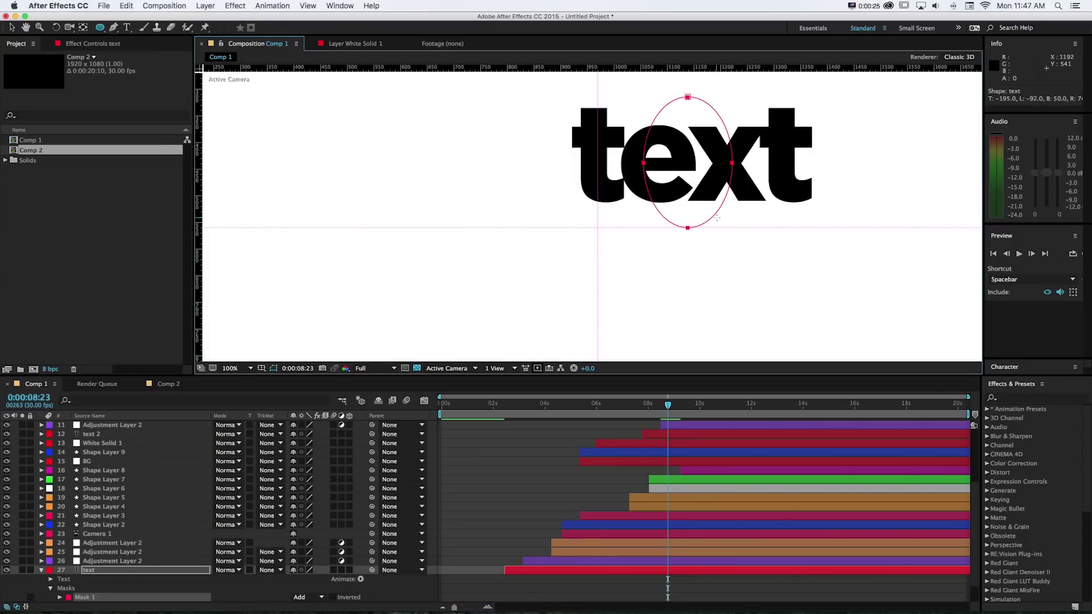
key("ctrl+z")
left_click_drag(560, 106, 646, 214)
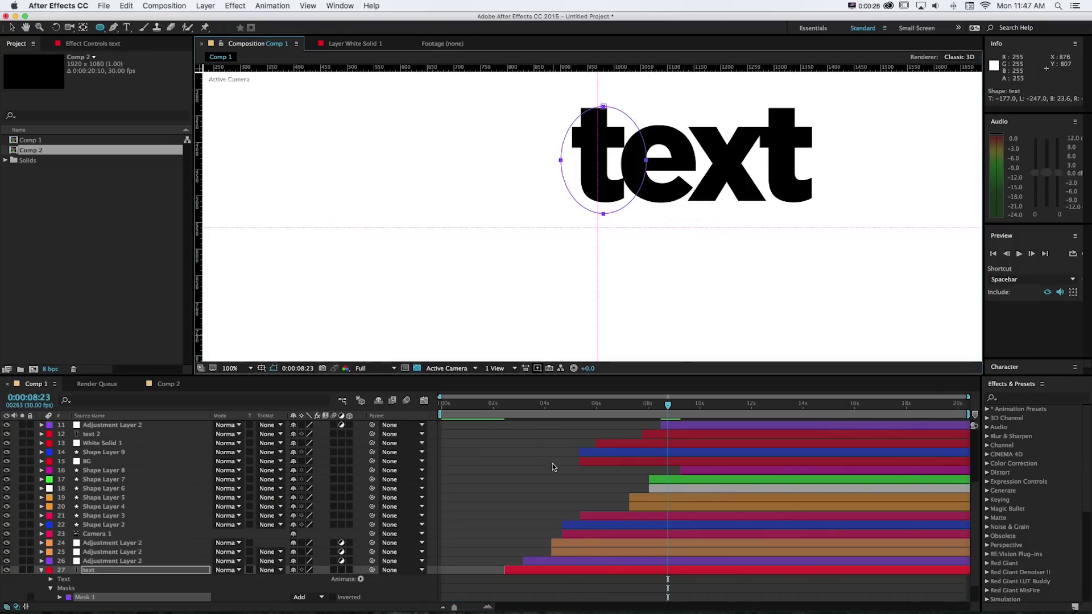
key("v")
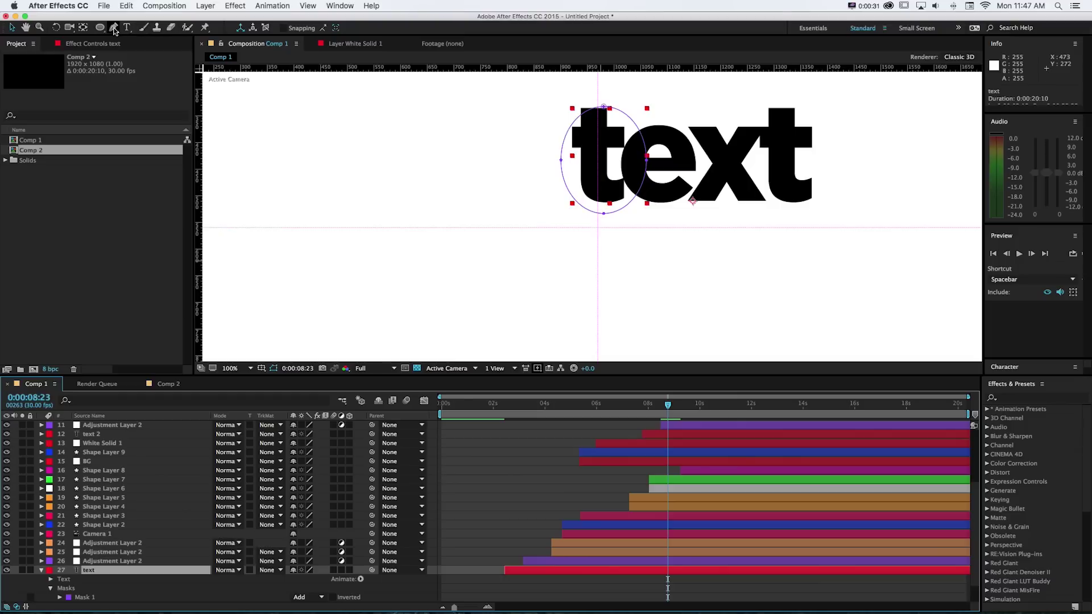
left_click(101, 28)
left_click_drag(648, 99, 747, 190)
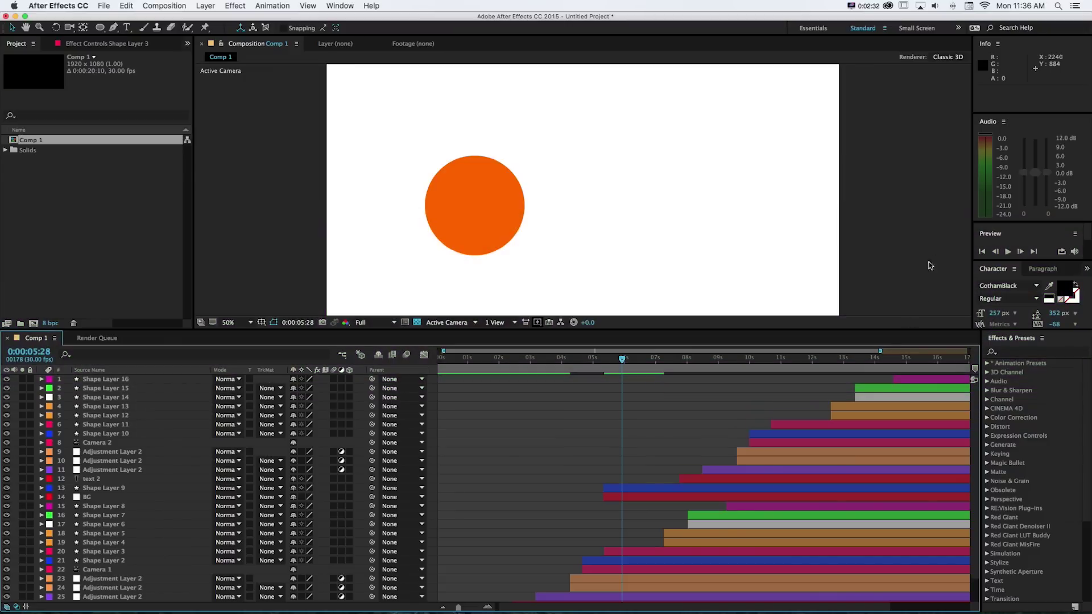
- Drag panel dividers to collapse Audio, enlarge Preview and push the Timeline lower
left_click_drag(989, 261, 986, 229)
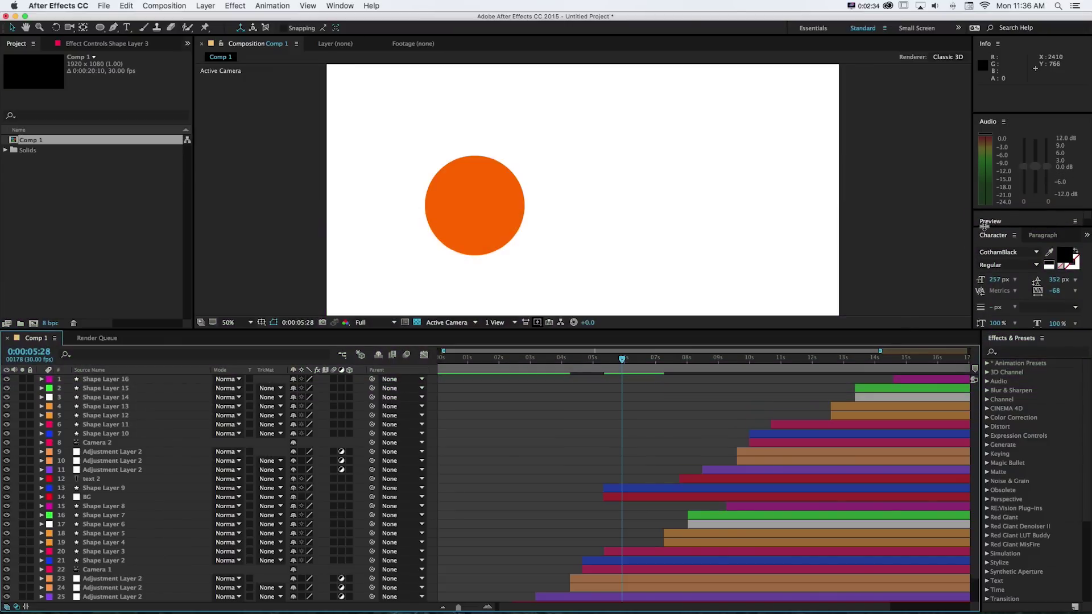
left_click_drag(984, 227, 984, 209)
left_click_drag(937, 330, 940, 372)
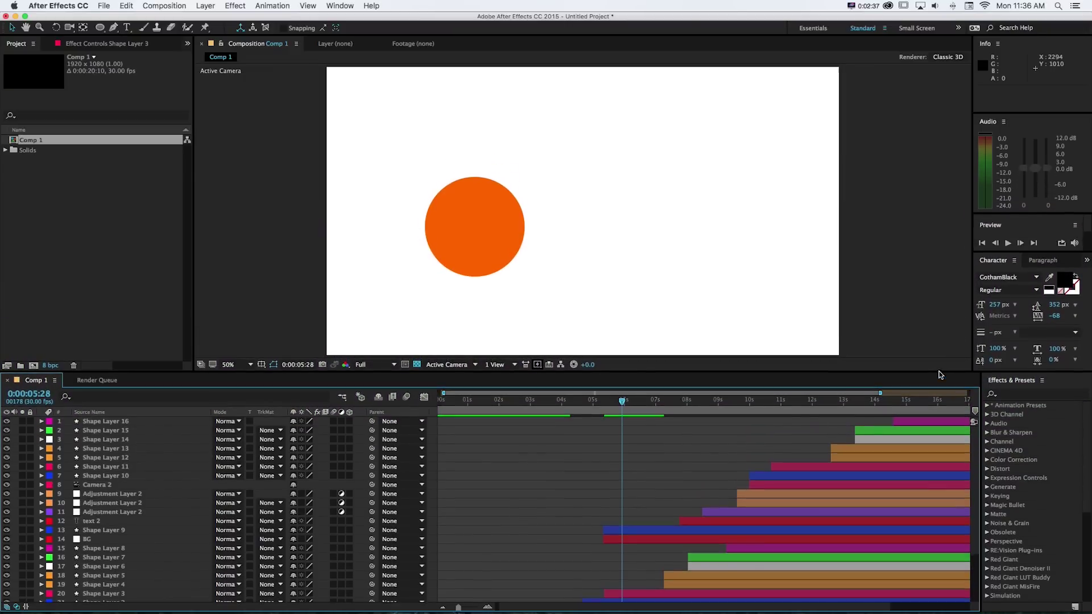
left_click(995, 216)
left_click_drag(995, 216, 993, 145)
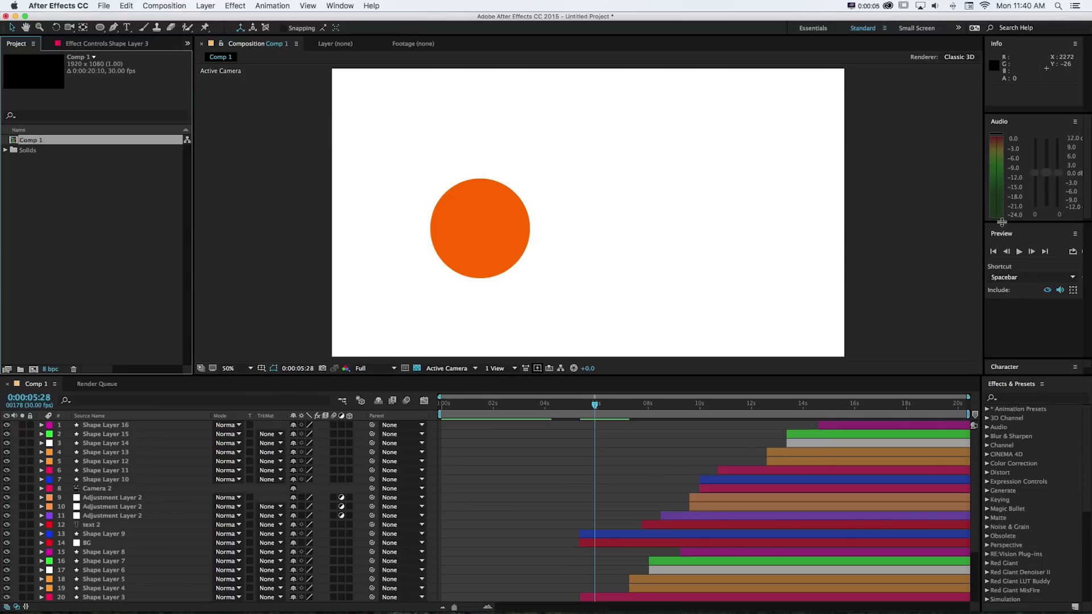
left_click_drag(1002, 223, 1002, 226)
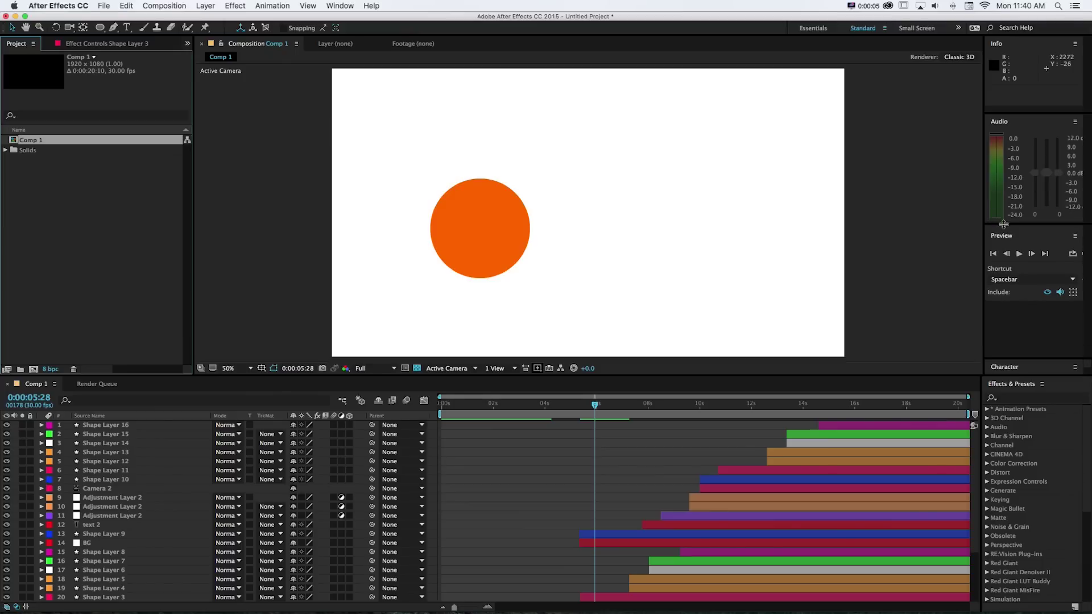
- Switch to the Small Screen workspace and expand the Effects & Presets, Libraries, Info and Character panels
left_click(917, 28)
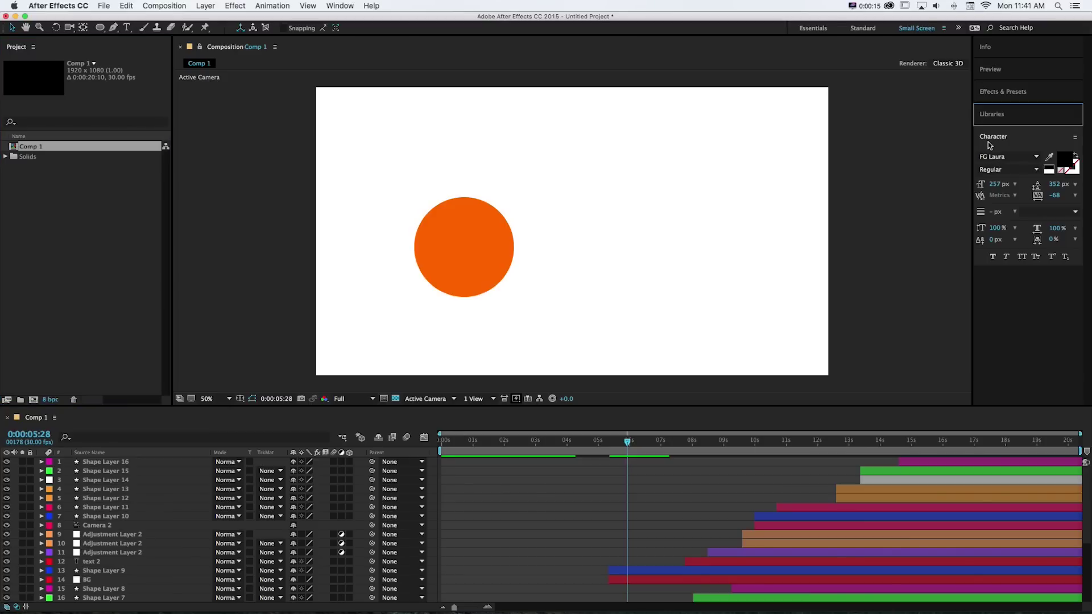
left_click(995, 92)
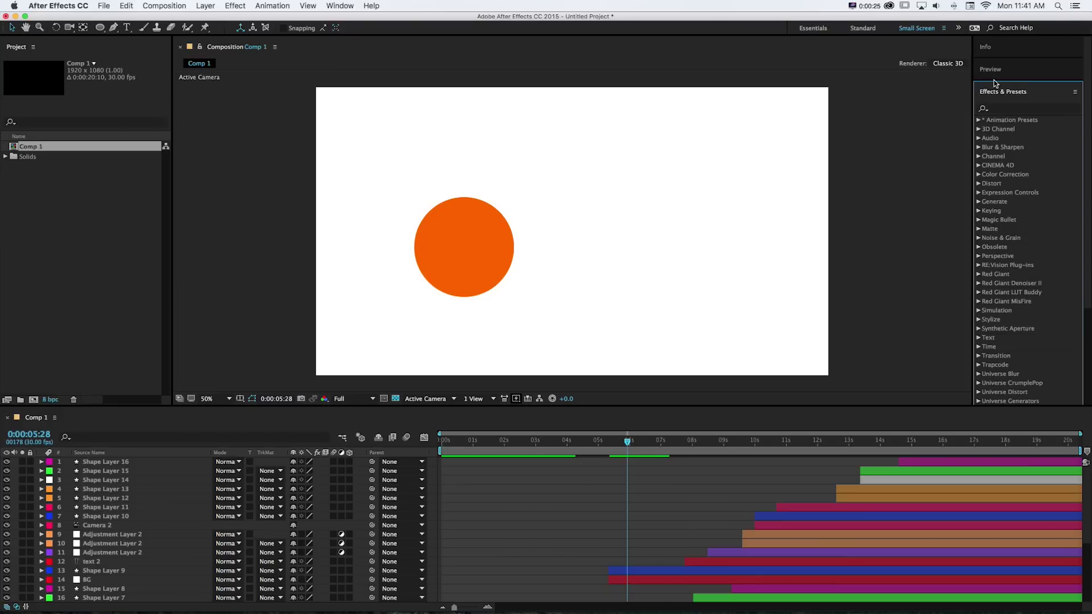
left_click(1009, 96)
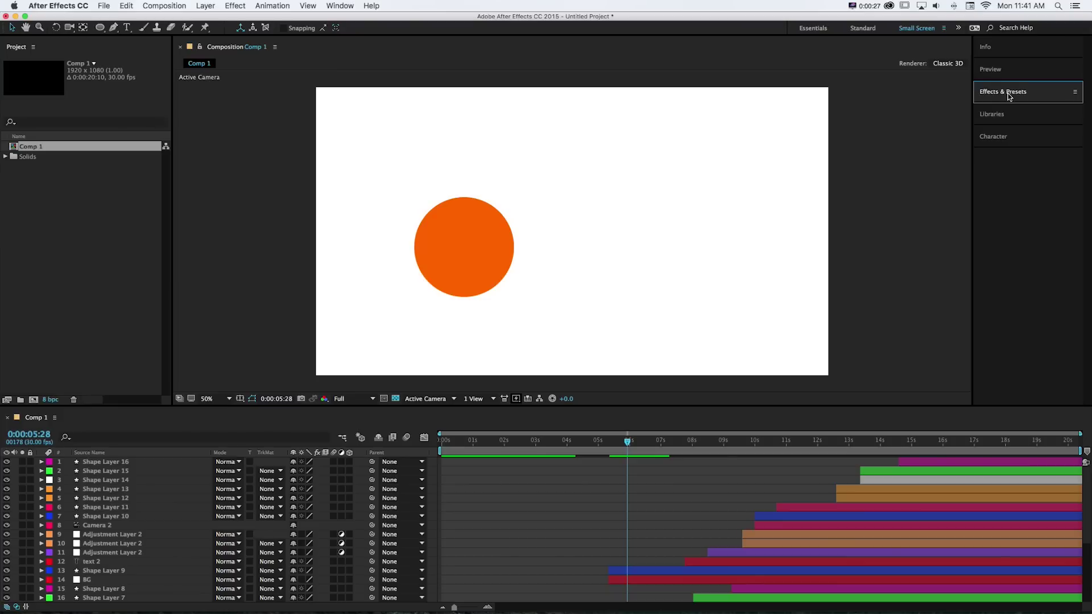
left_click(990, 142)
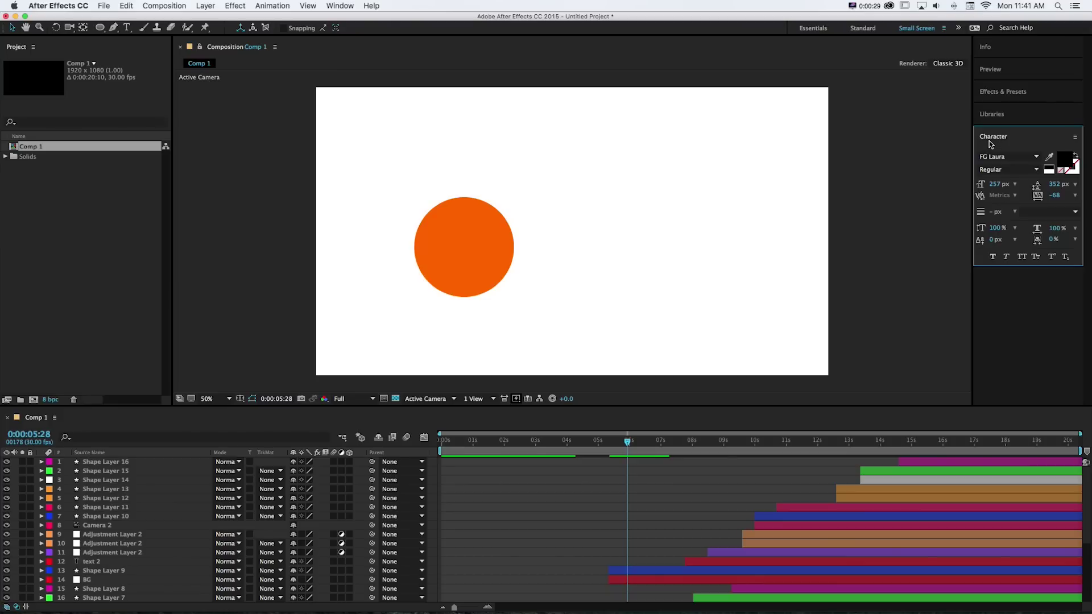
left_click(993, 116)
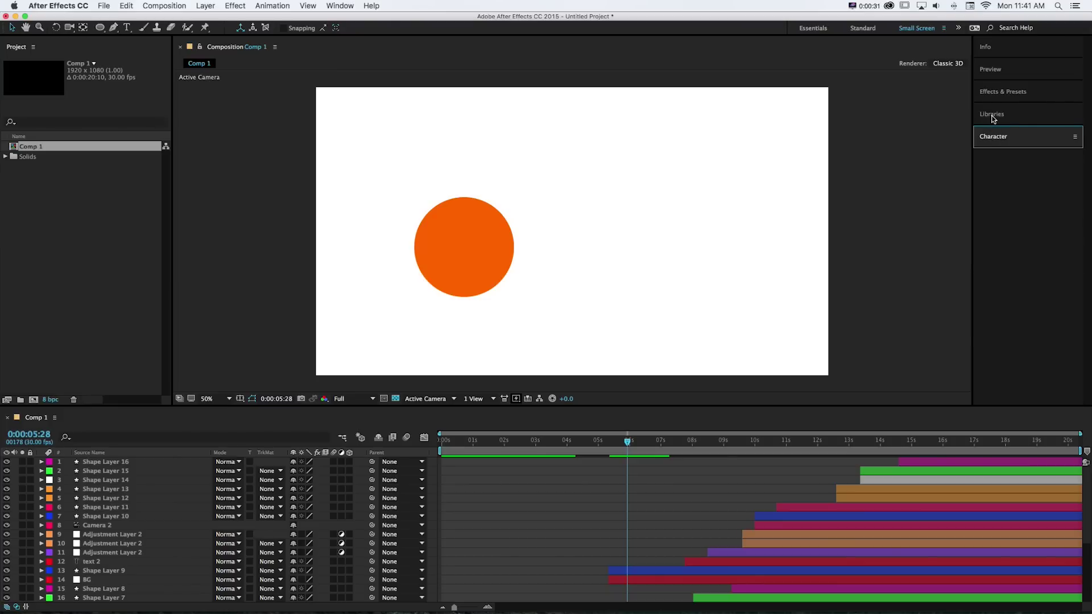
left_click(991, 93)
left_click(987, 48)
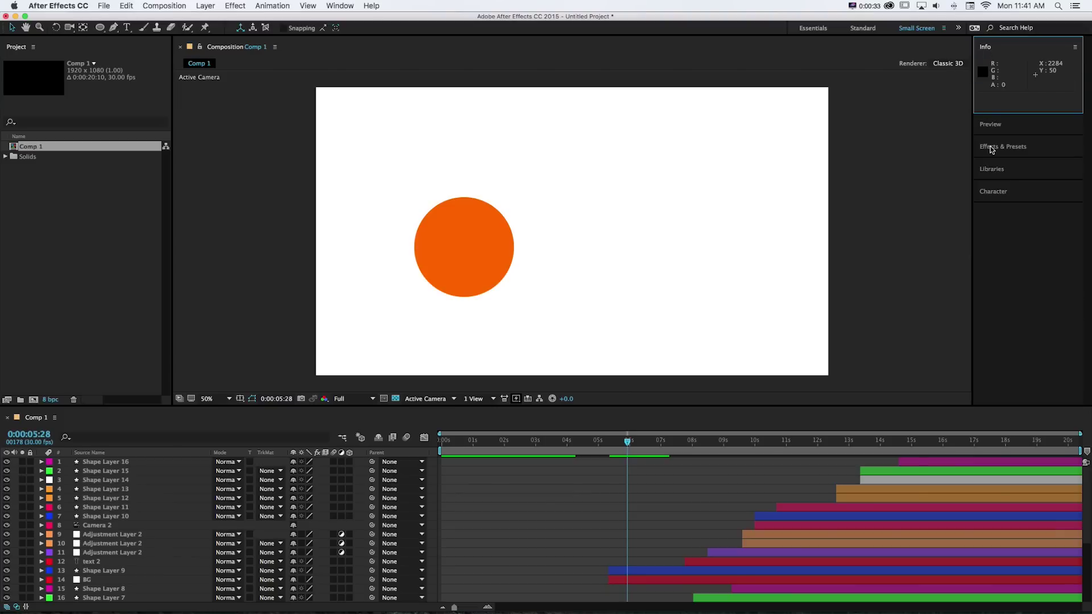
left_click(993, 192)
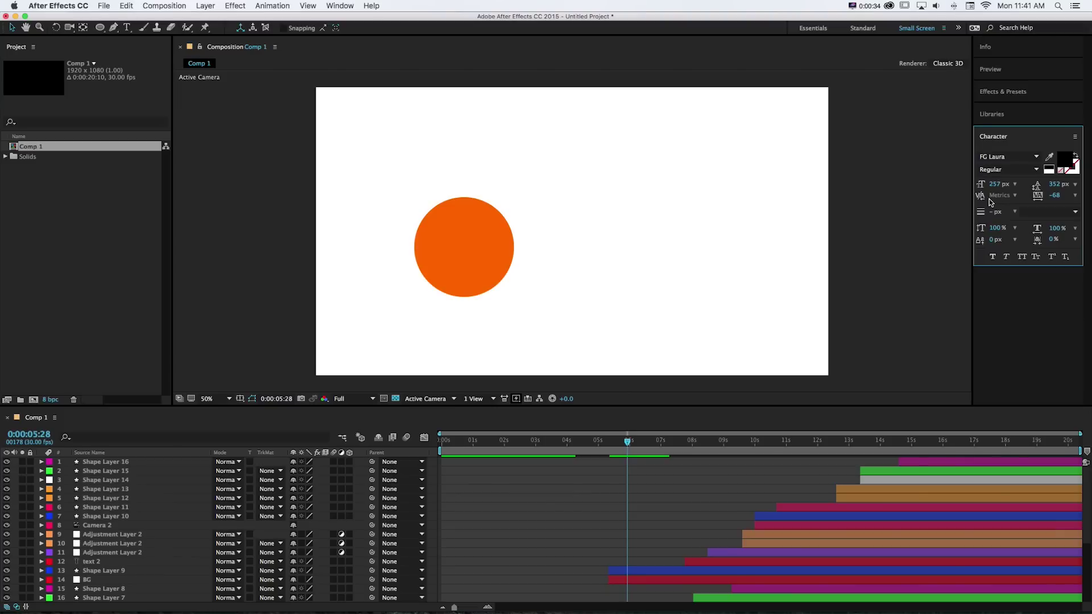
- Turn off Stacked Panel Group from the Character panel menu, then restore stacking
left_click(1075, 138)
left_click(1076, 138)
left_click(1075, 139)
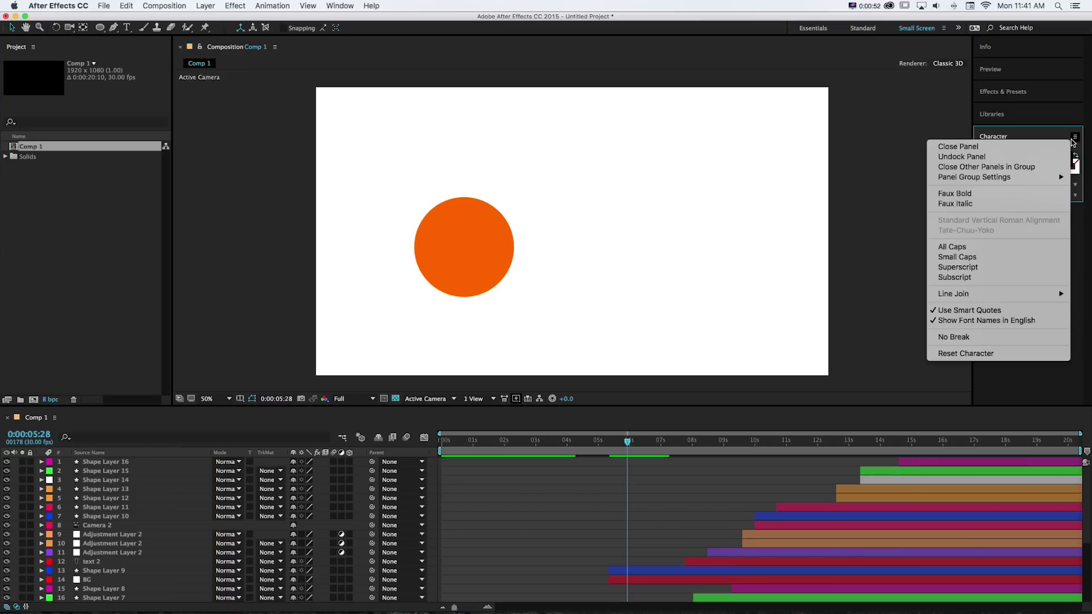
mouse_move(1021, 178)
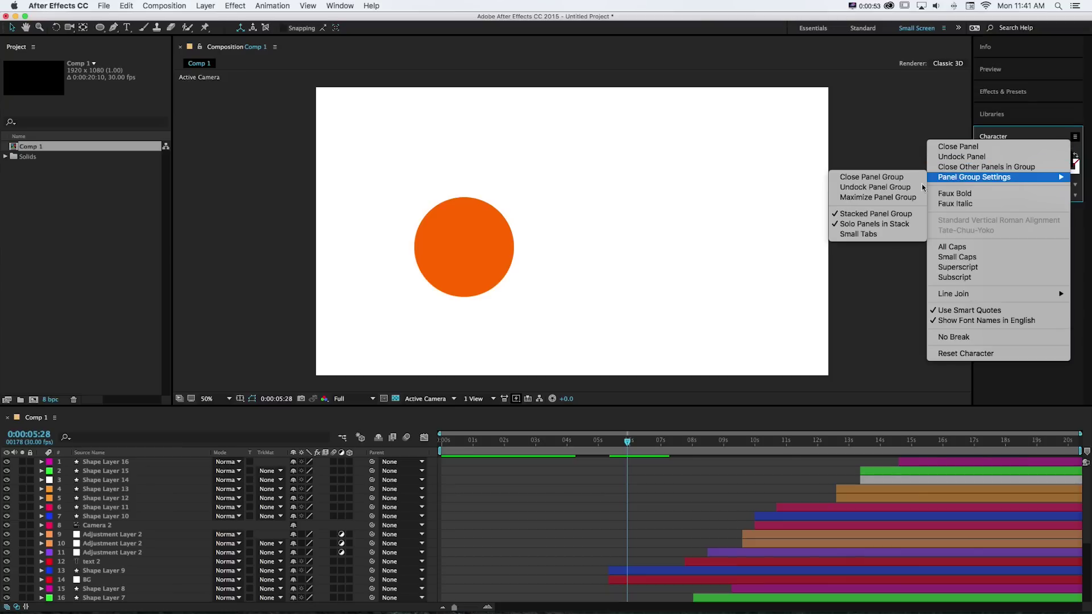
left_click(877, 215)
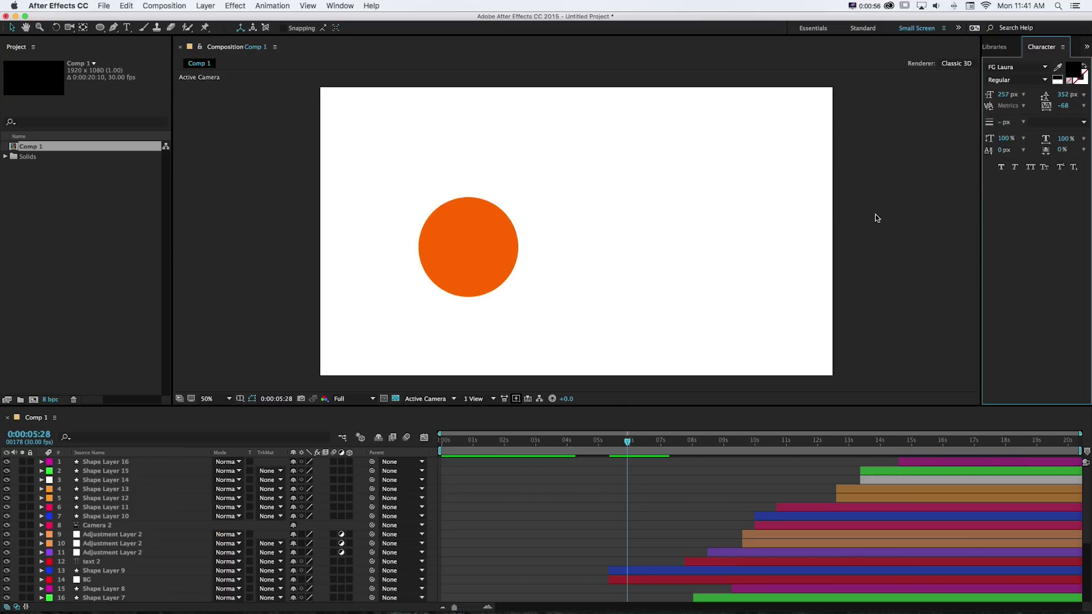
left_click(1034, 51)
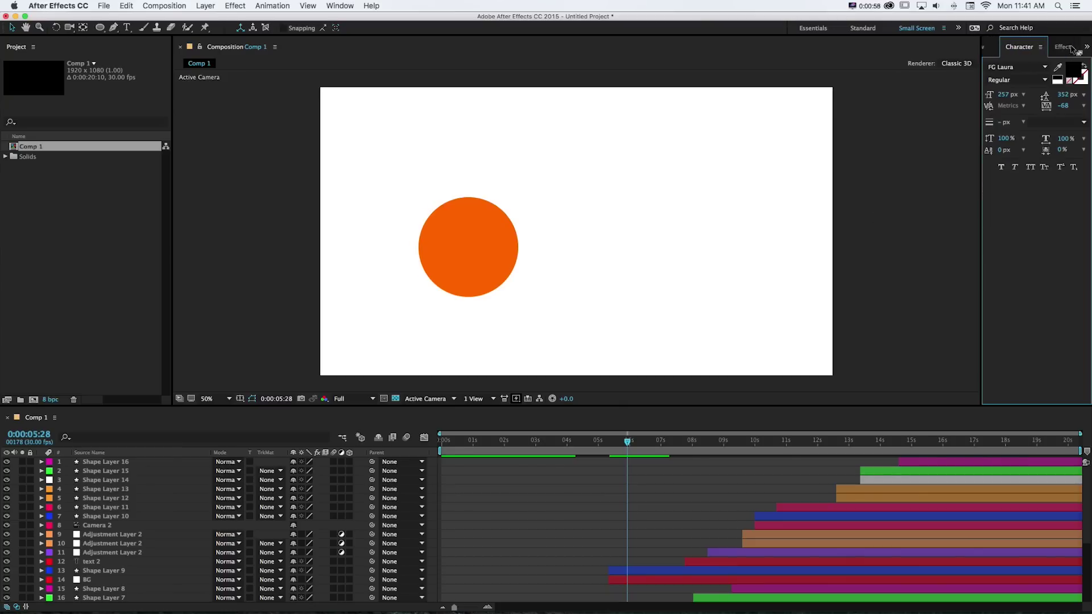
left_click(1041, 49)
left_click(1044, 52)
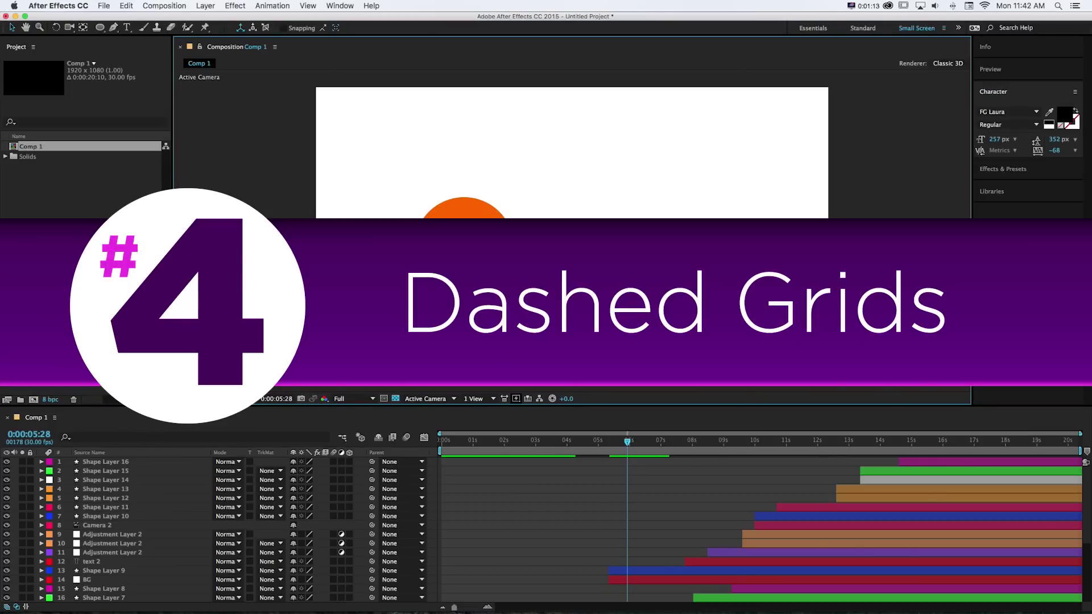
- Show rulers and add a vertical guide at the comp centre and a horizontal guide across it
key("super+r")
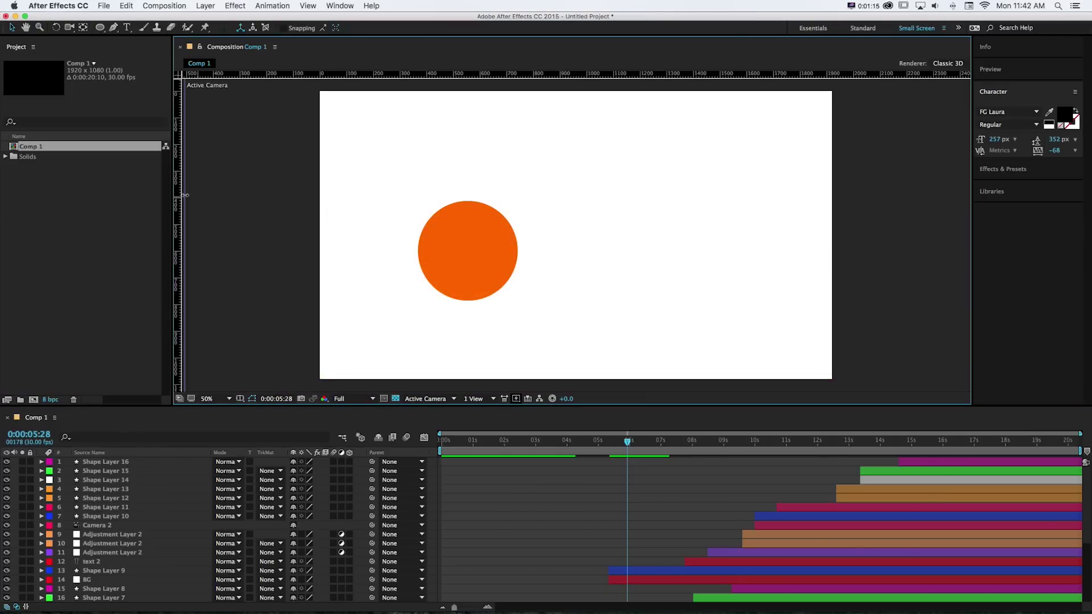
left_click_drag(179, 183, 579, 182)
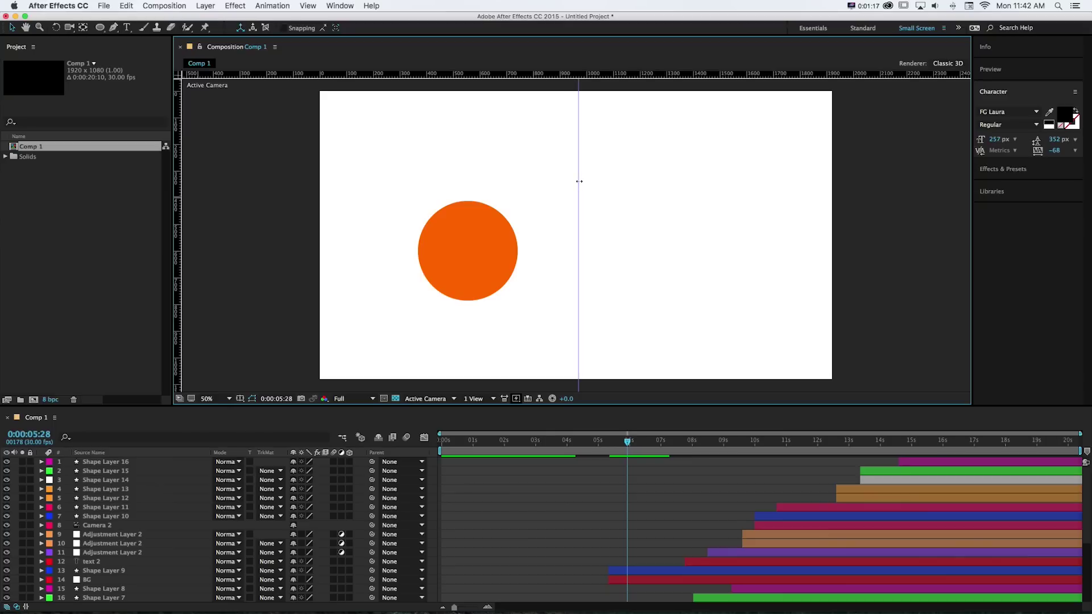
left_click_drag(470, 73, 452, 241)
left_click(77, 5)
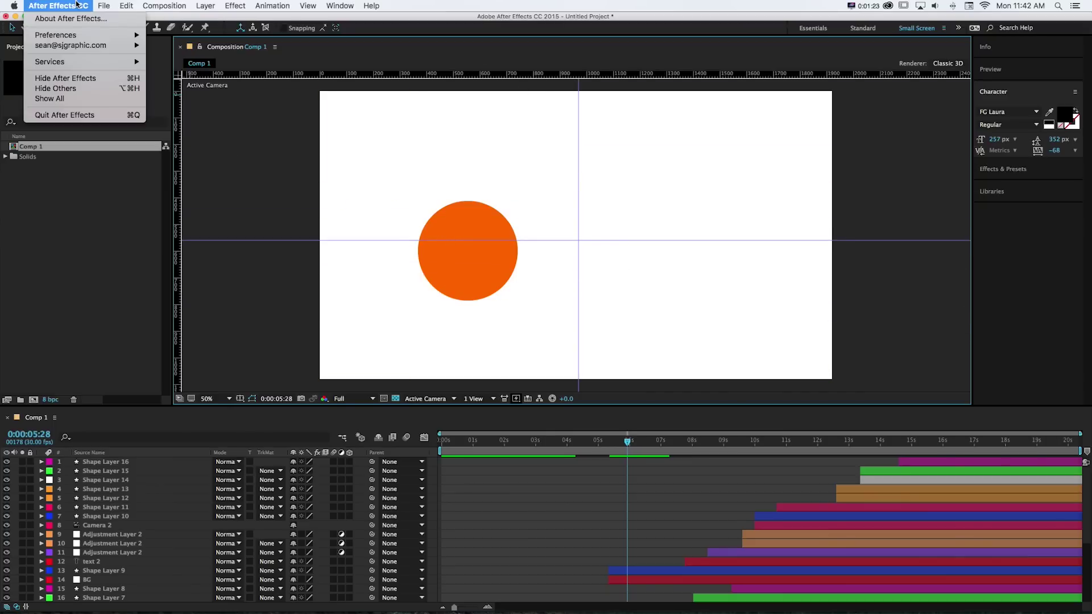
- In Grids & Guides preferences, set the guide colour to magenta F845FF and style to Dashed Lines
mouse_move(74, 36)
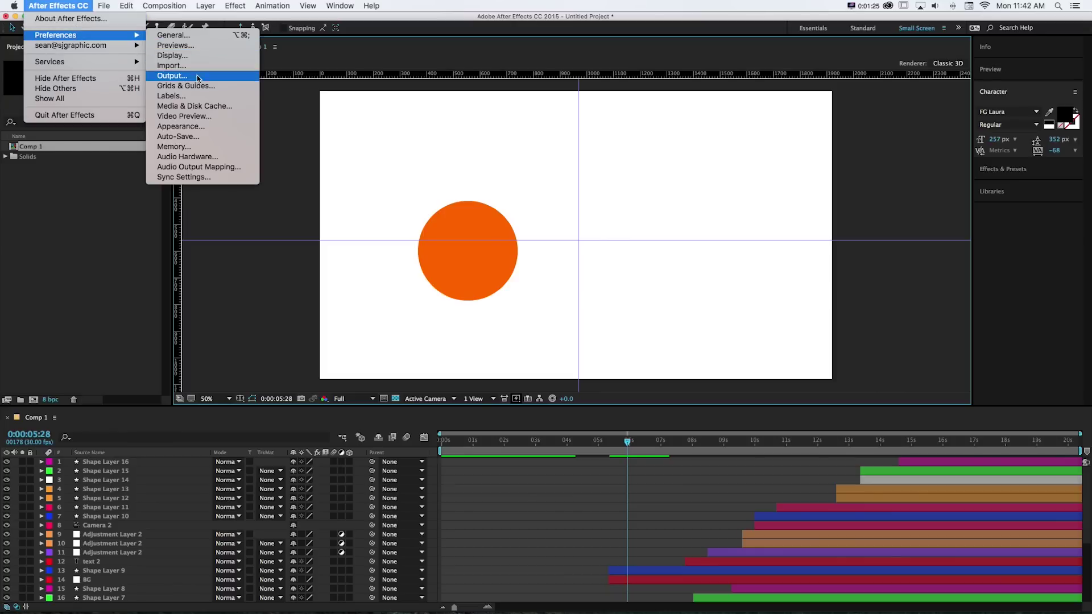
left_click(182, 86)
left_click_drag(400, 131, 685, 151)
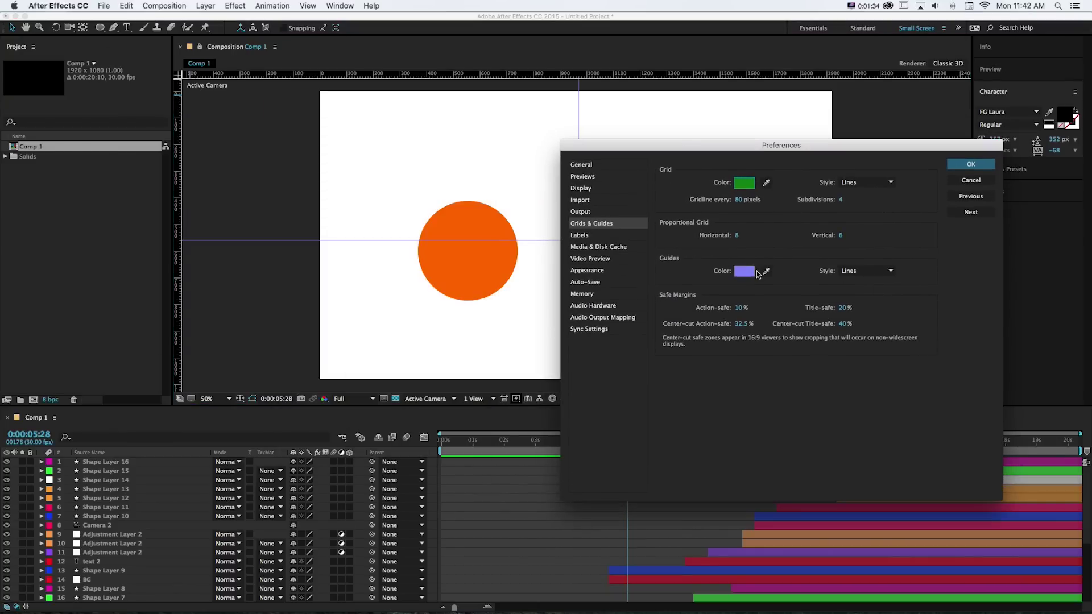
left_click(745, 272)
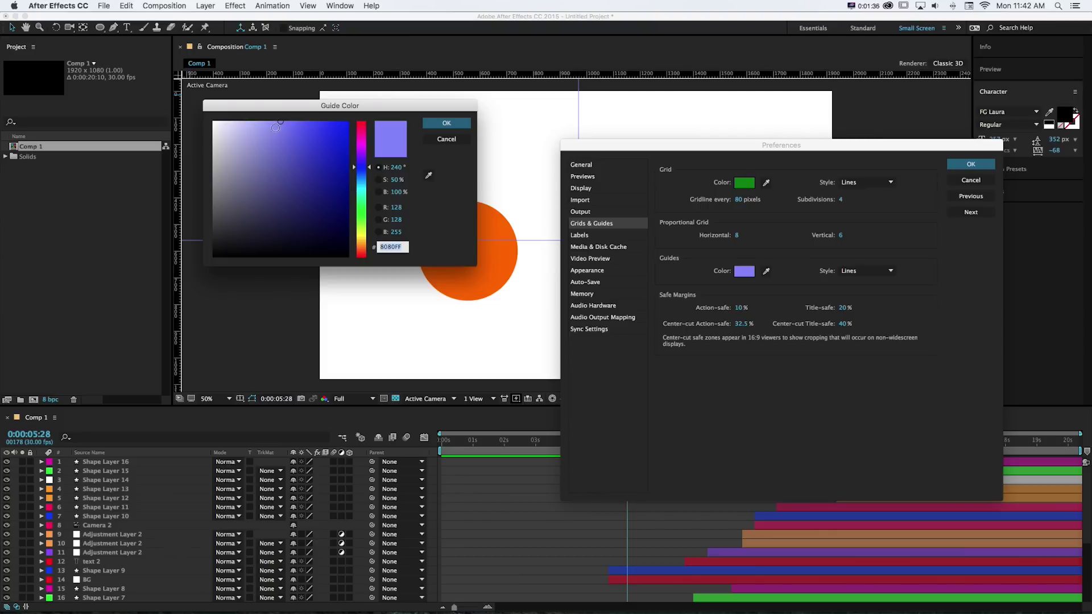
left_click(362, 145)
left_click(312, 122)
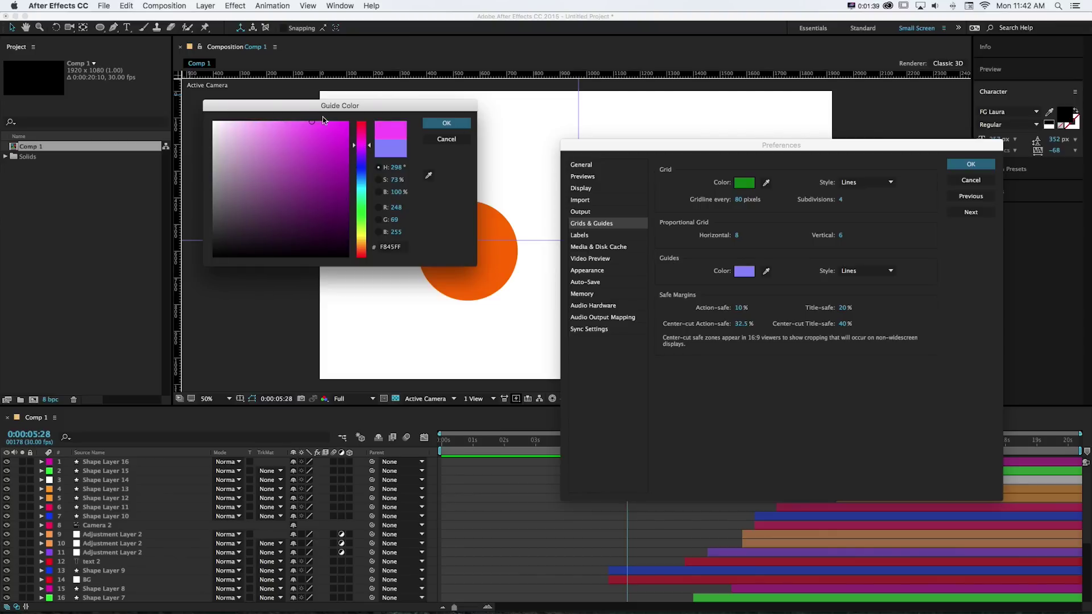
left_click(428, 124)
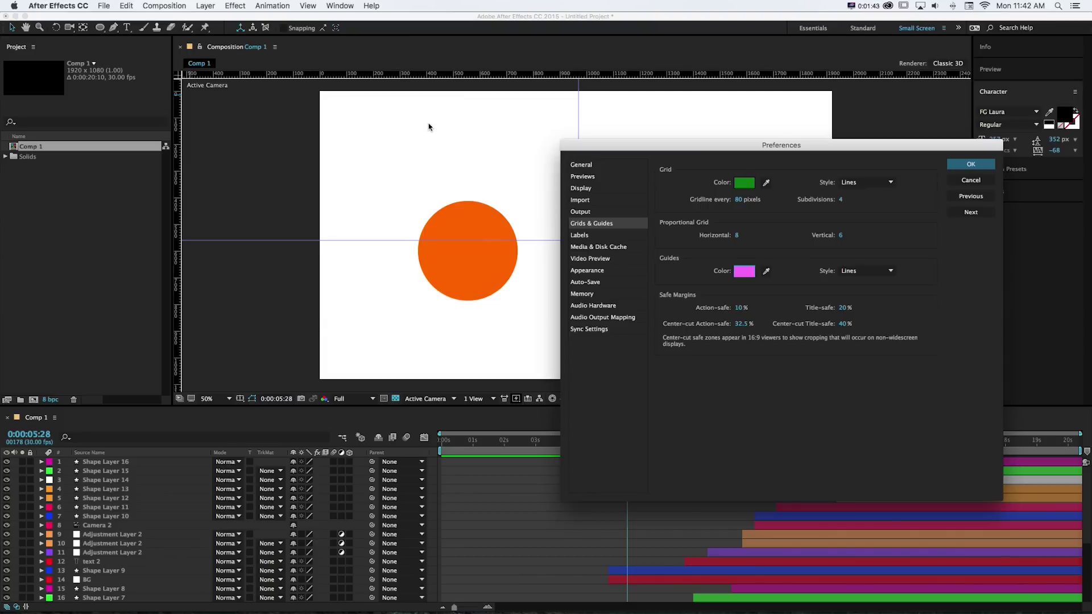
left_click(845, 274)
left_click(845, 289)
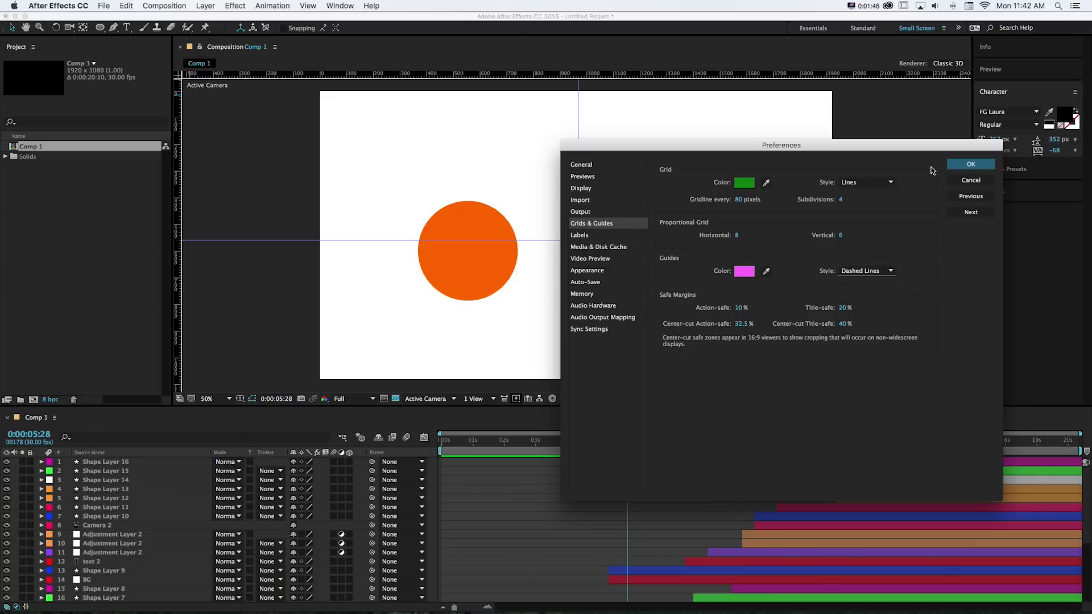
left_click(966, 165)
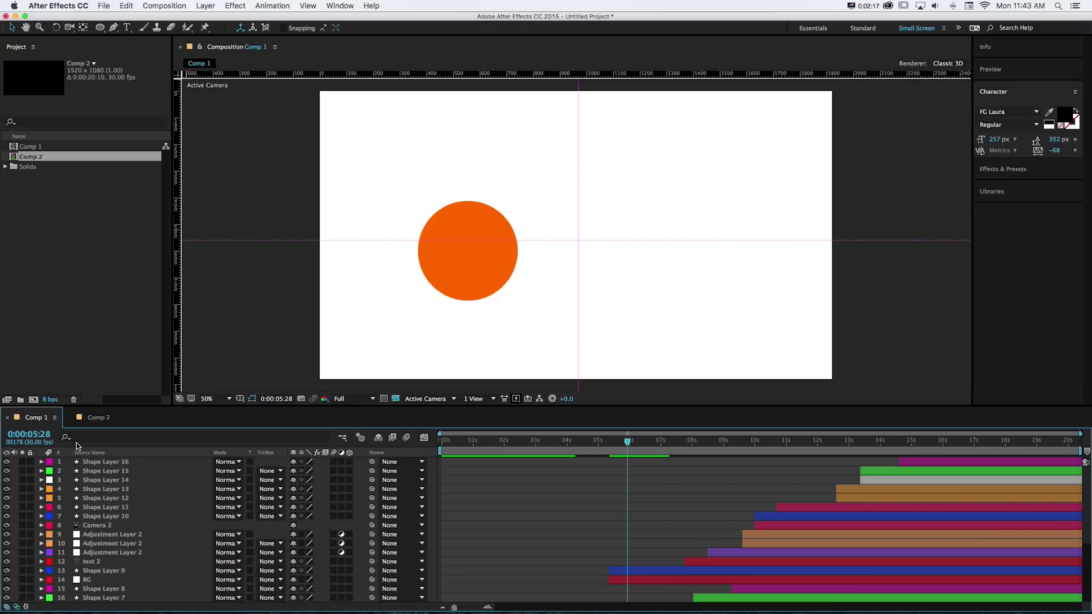
- In Appearance preferences, set brightness darkest and Interactive Controls and Focus Indicators to Lighter
left_click_drag(31, 439, 32, 439)
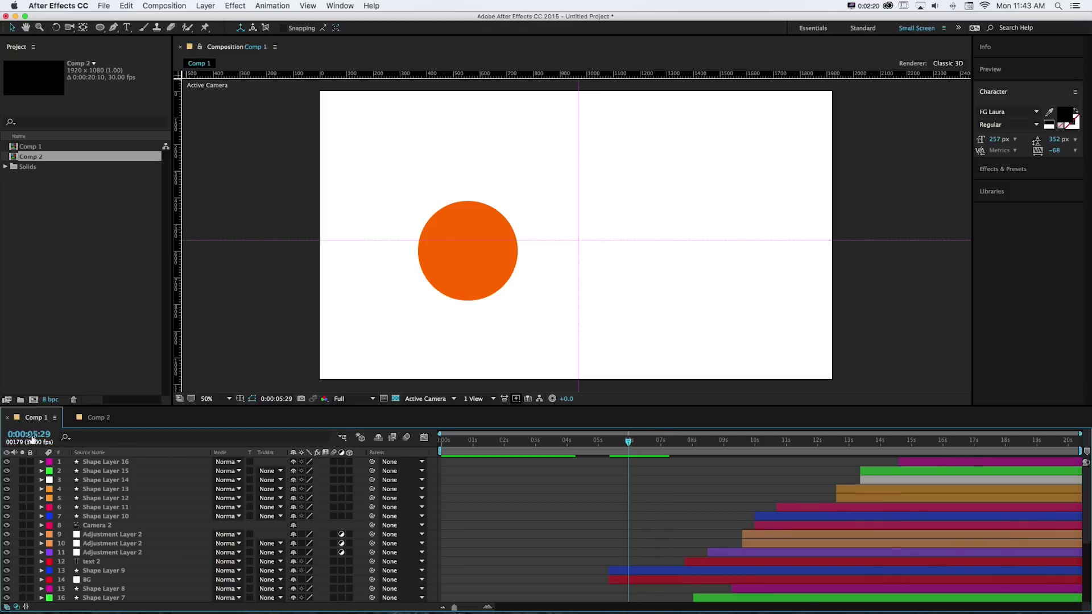
left_click(84, 4)
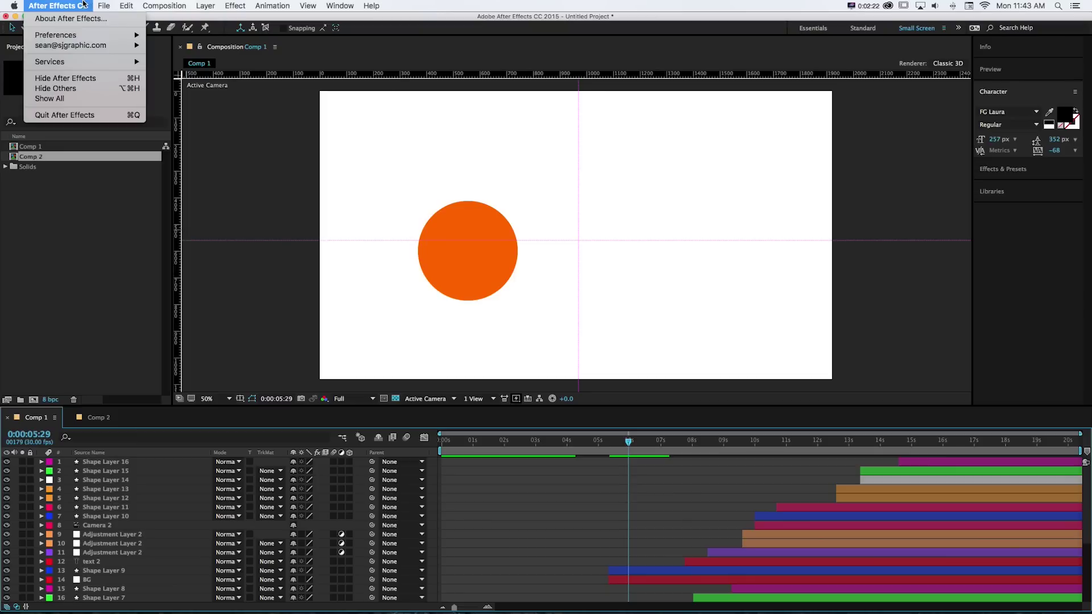
mouse_move(81, 36)
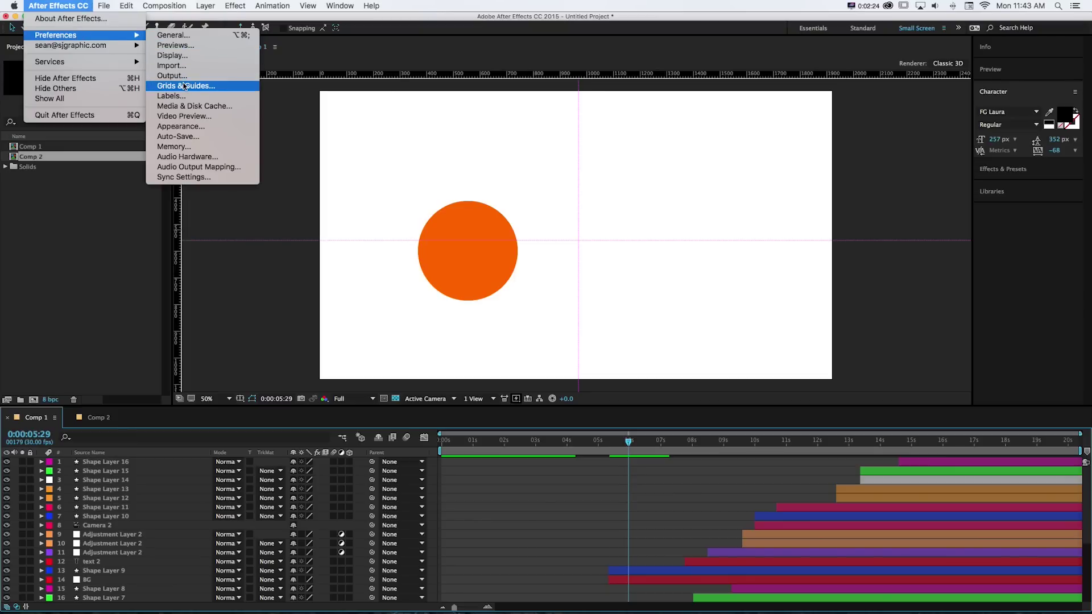
left_click(193, 127)
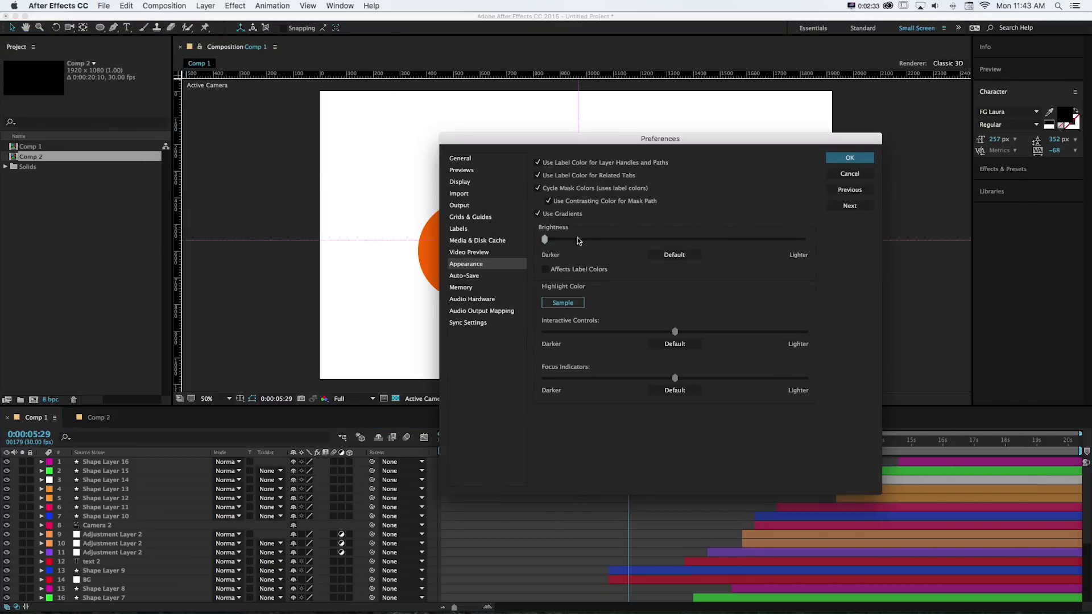
left_click_drag(578, 238, 497, 242)
left_click_drag(676, 332, 809, 332)
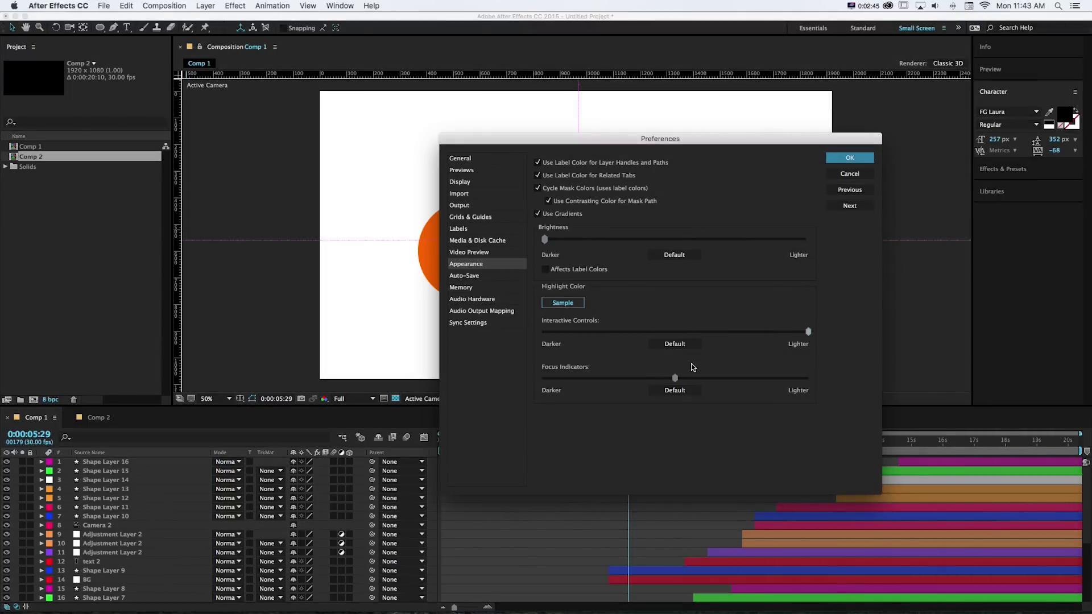
left_click_drag(676, 378, 853, 377)
left_click(545, 269)
left_click(545, 269)
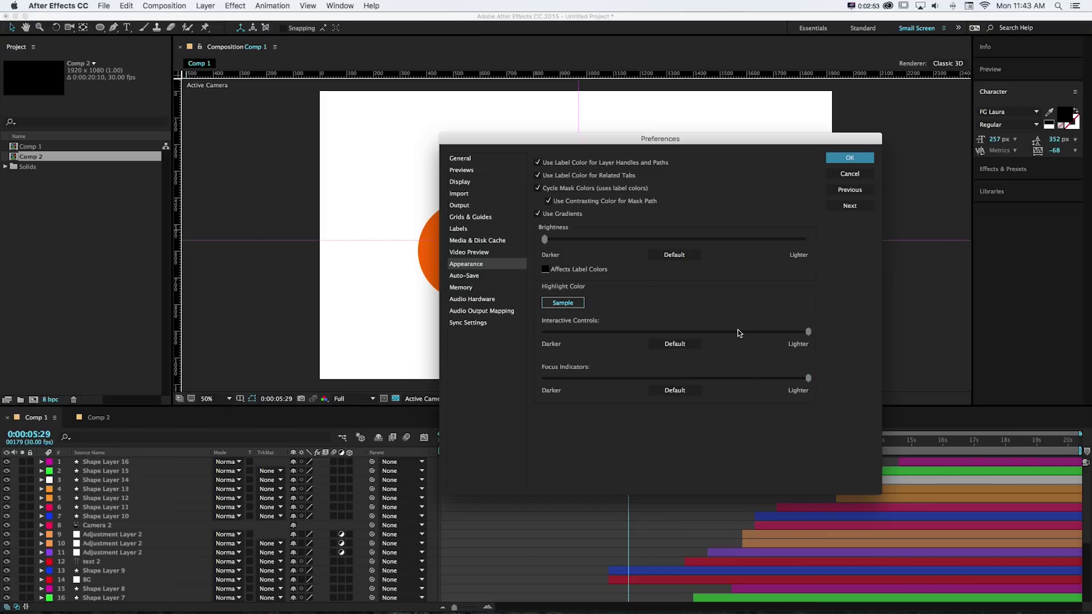
left_click(849, 159)
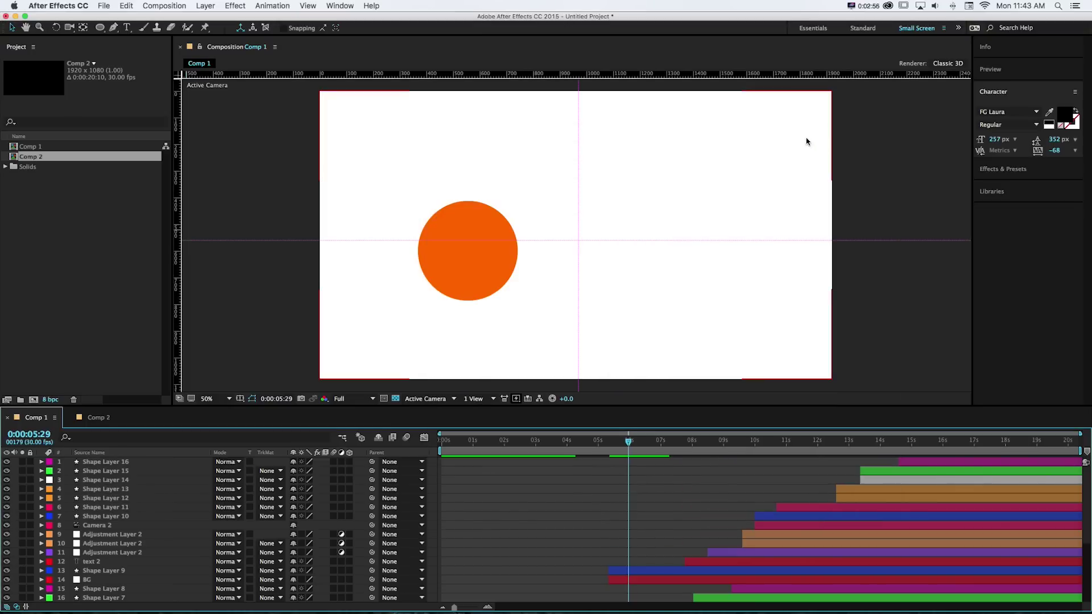
- Show the brighter highlight on the Comp 1 timeline and the White Solid 1 layer viewer
left_click(64, 421)
mouse_move(64, 420)
left_mouse_down()
mouse_move(119, 421)
mouse_move(45, 420)
left_mouse_up()
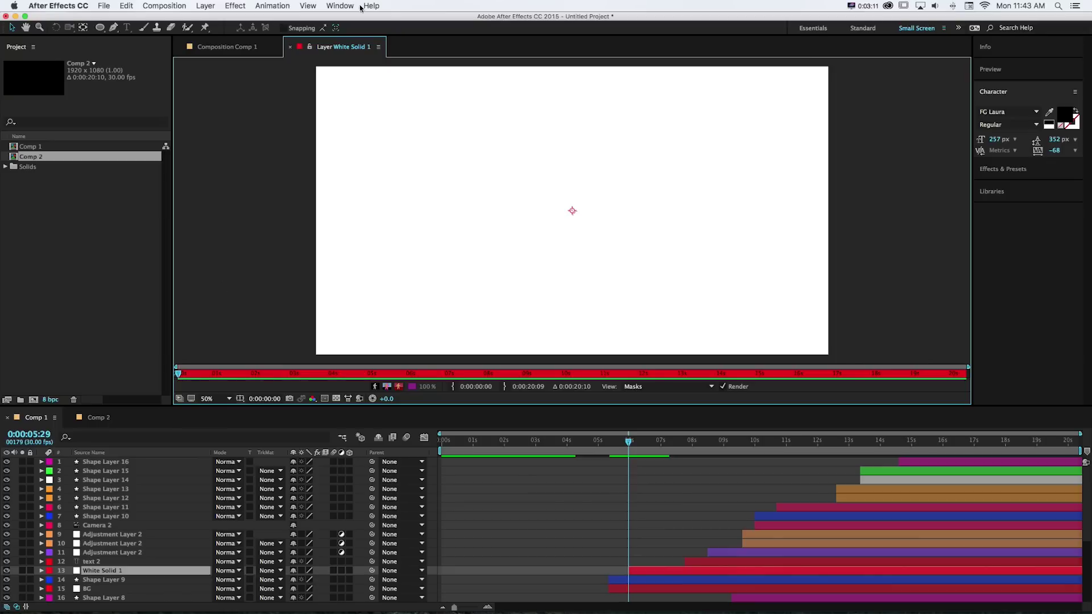
left_click(312, 49)
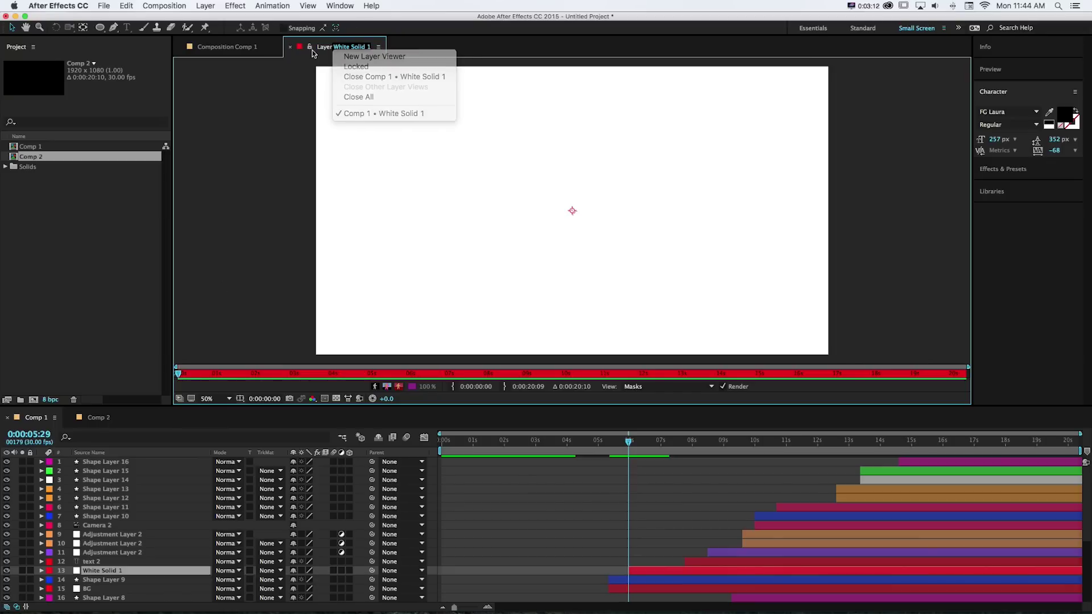
left_click(313, 50)
mouse_move(313, 49)
left_mouse_down()
mouse_move(210, 49)
mouse_move(319, 49)
left_mouse_up()
- Return to Comp 1, move the time indicator to about 0:00:12, and switch to Standard workspace
left_click(231, 46)
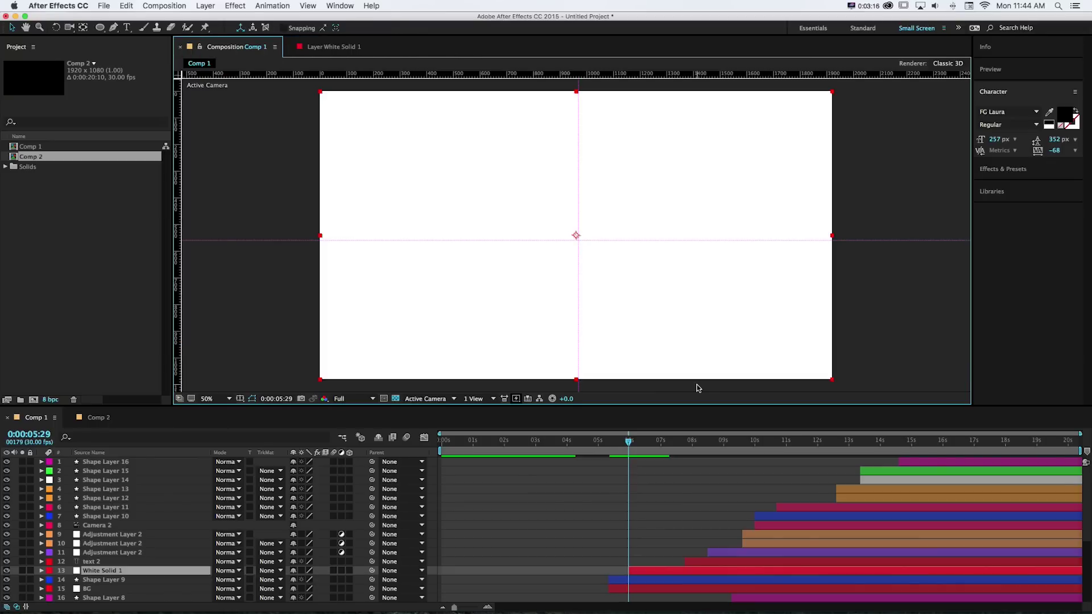
left_click(533, 510)
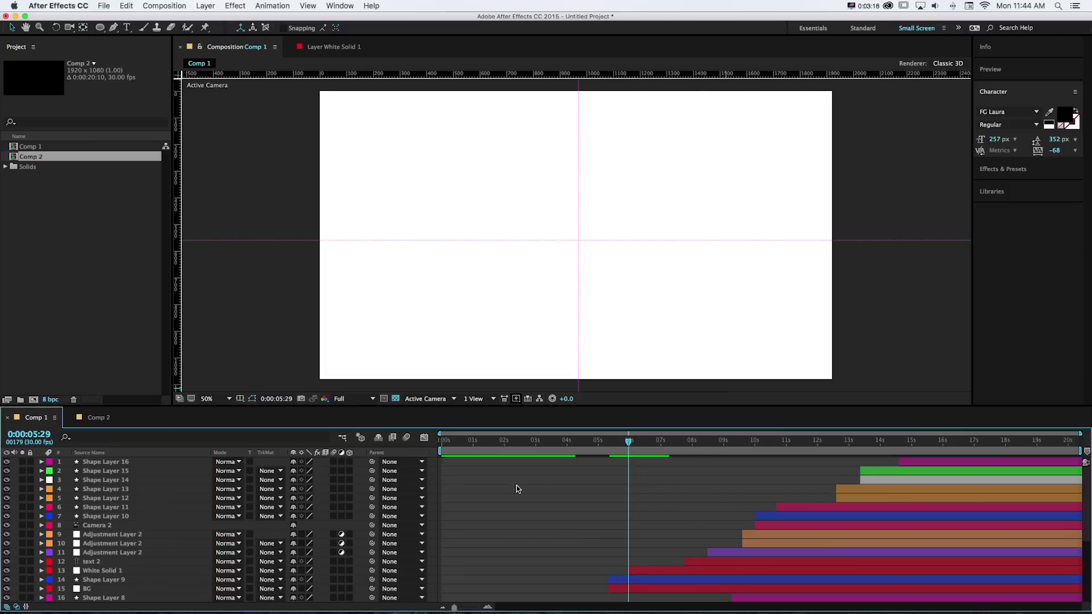
left_click_drag(529, 441, 829, 434)
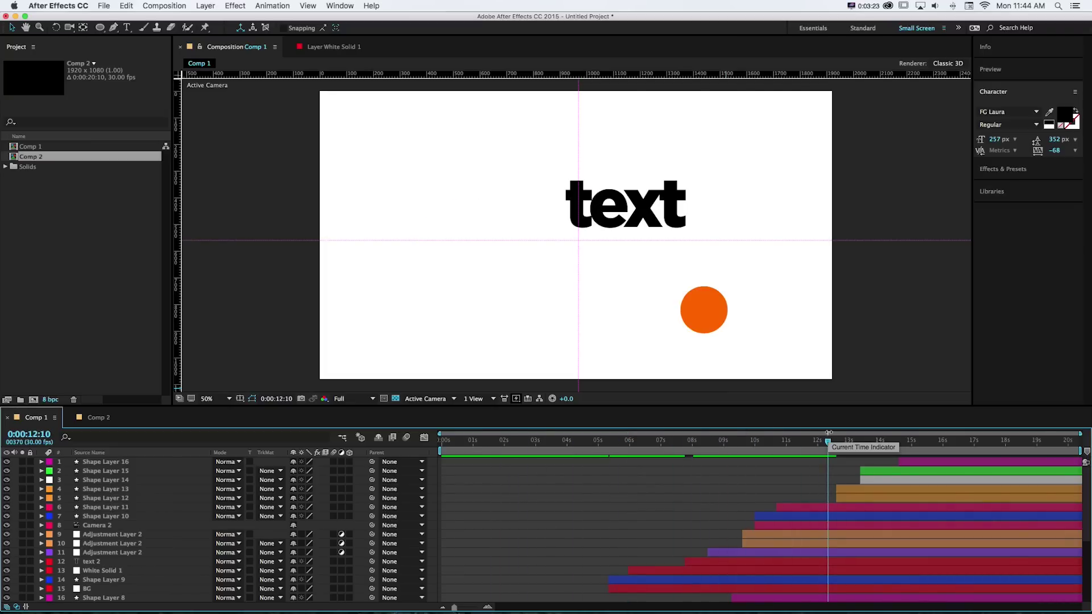
left_click(863, 28)
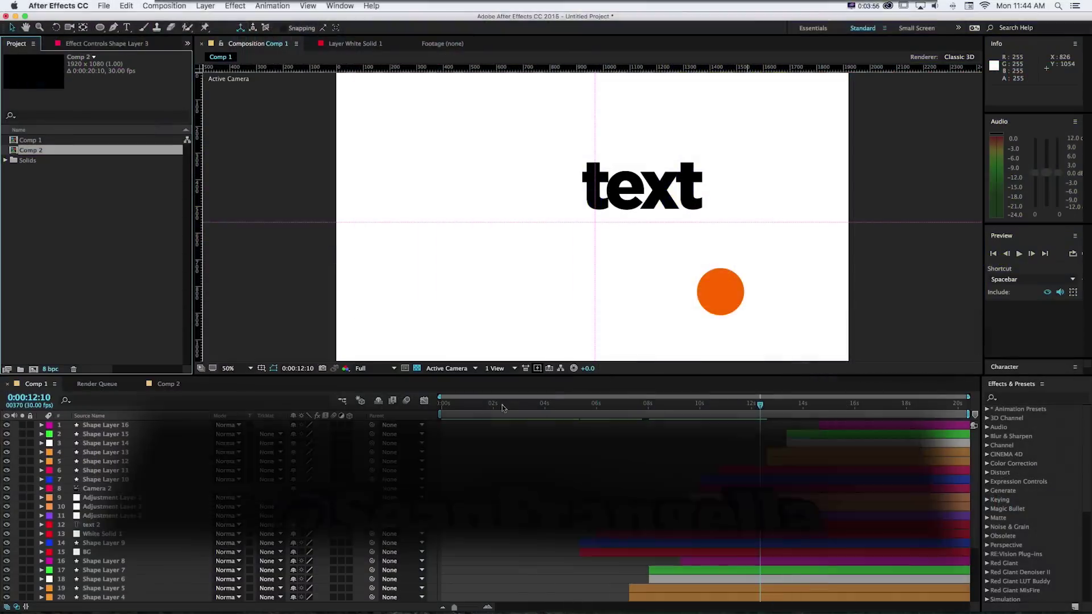
- Scrub the time indicator forward to 0:00:14:01, then back to 0:00:02:27
left_click_drag(685, 415, 797, 412)
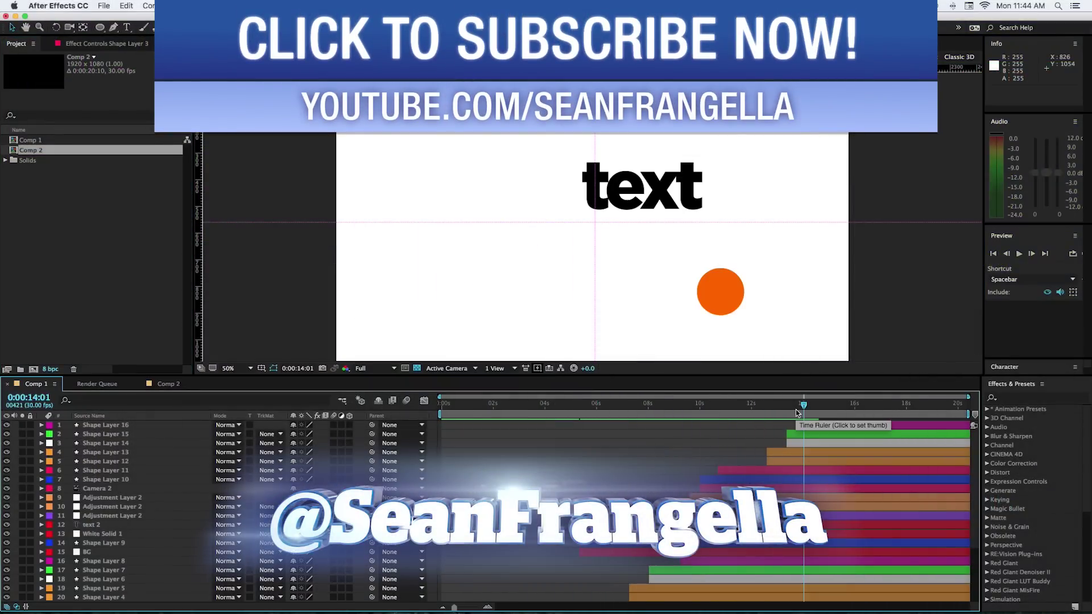
left_click_drag(797, 413, 517, 411)
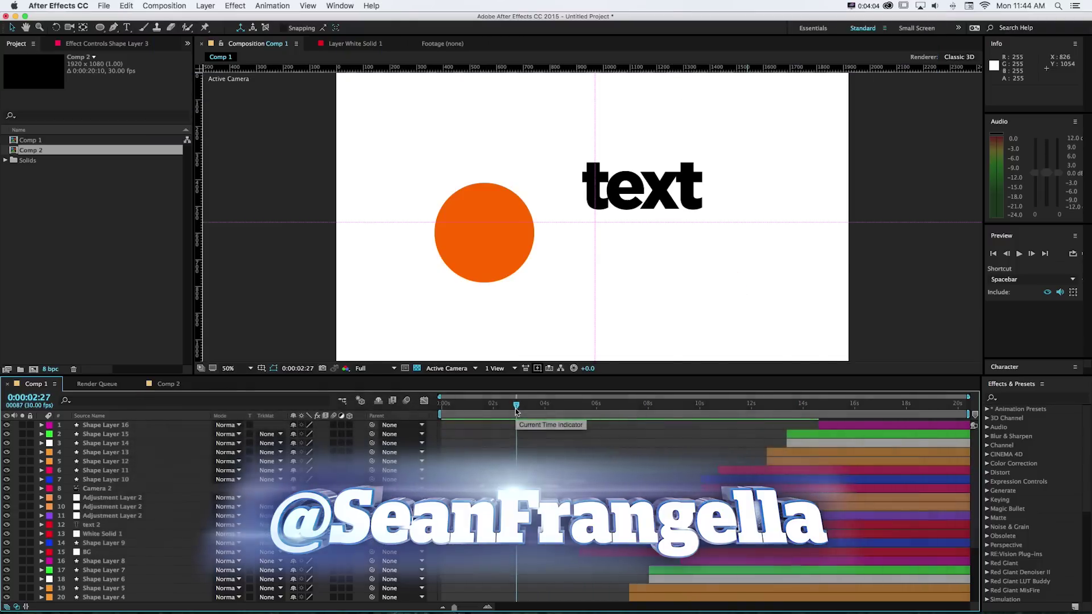